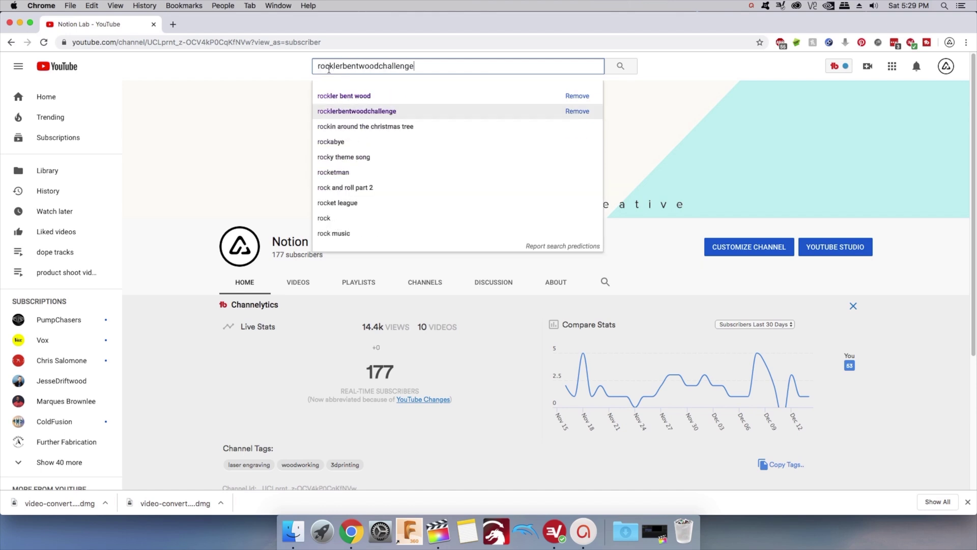
Search YouTube for rocklerbentwoodchallenge and open the first result, then pause it.
key("Return")
left_click(382, 194)
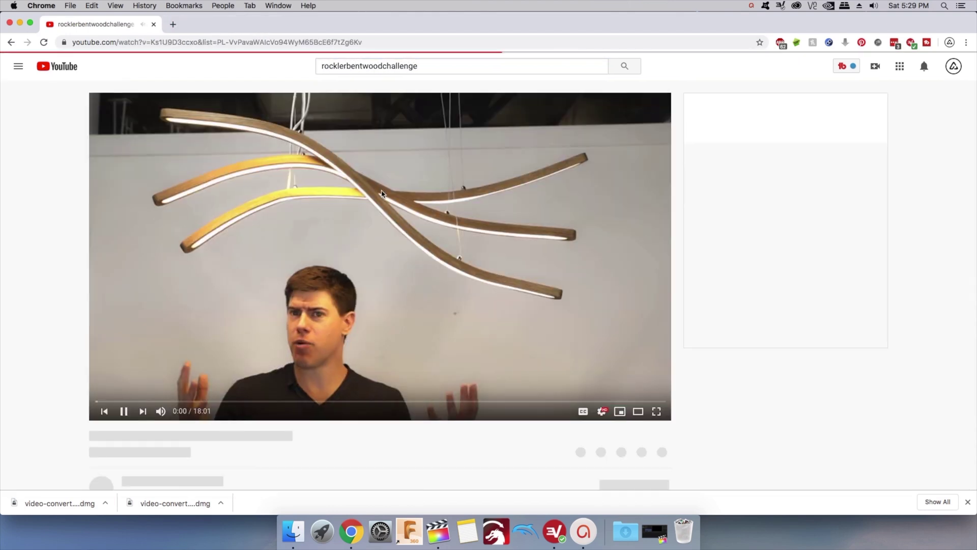
left_click(381, 193)
Play the Laser Cut Living Hinge - Wood Book Cover video from the playlist.
scroll(803, 238, "down", 20)
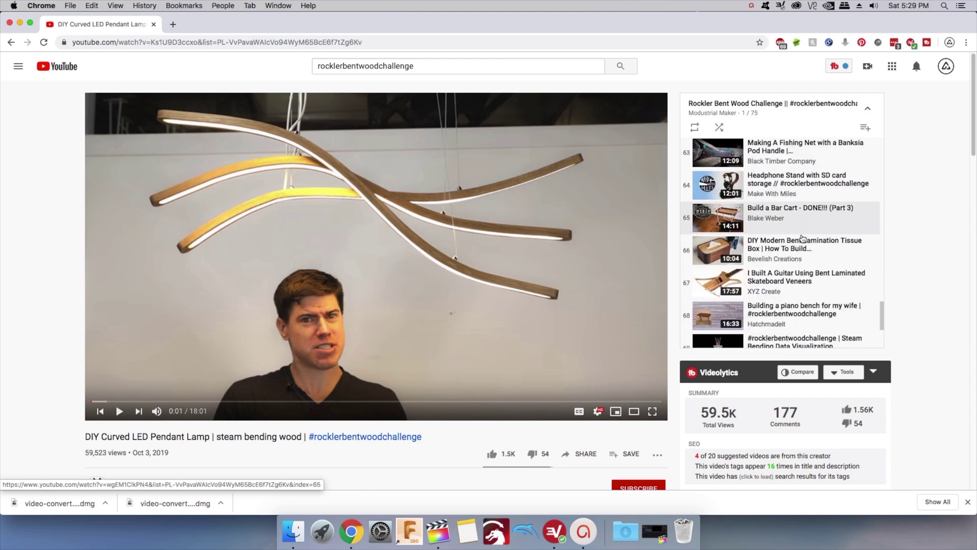
scroll(803, 237, "down", 5)
left_click(802, 286)
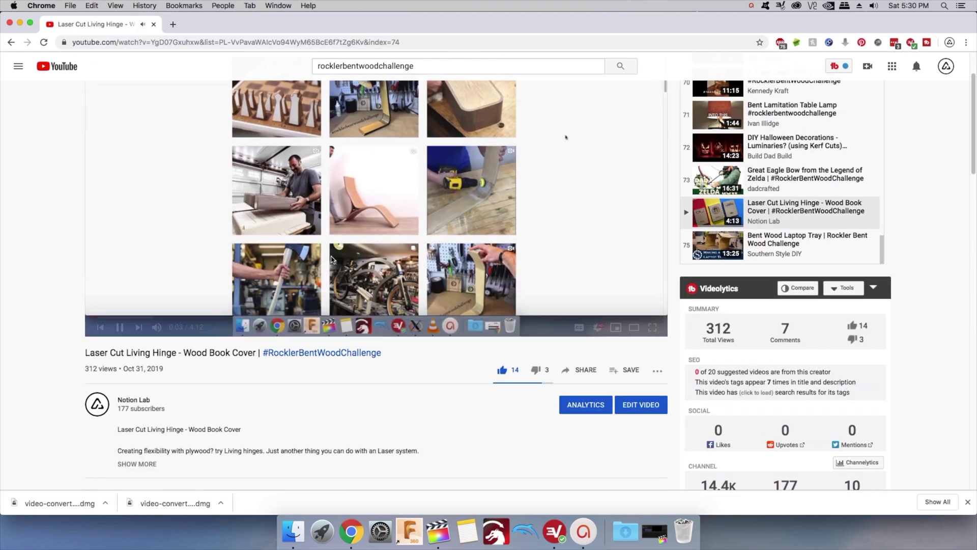
scroll(331, 259, "down", 10)
scroll(331, 260, "up", 10)
scroll(743, 236, "up", 20)
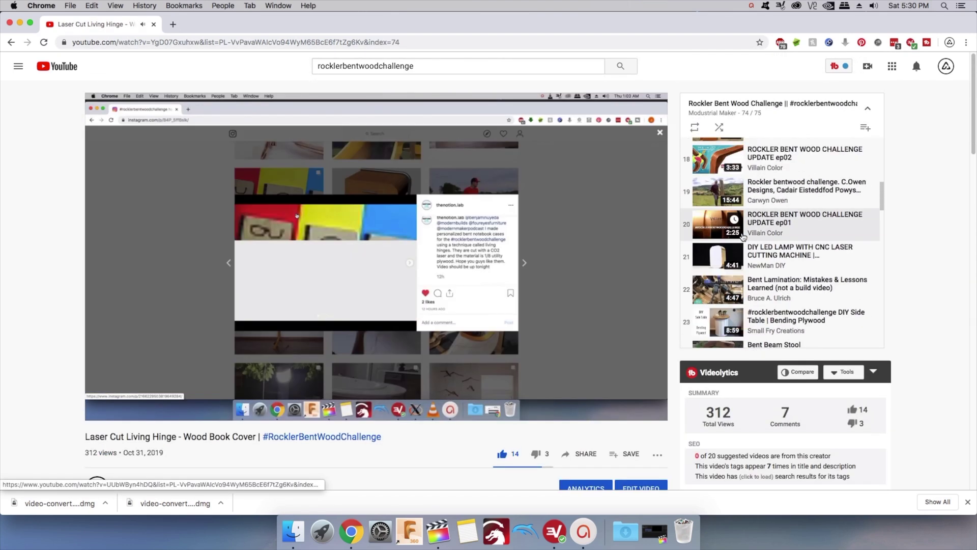
scroll(743, 237, "up", 10)
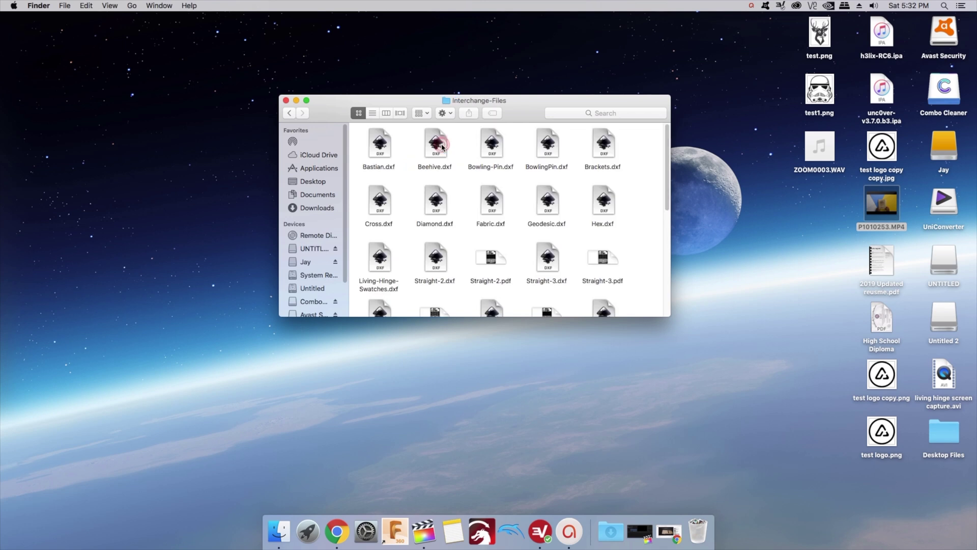
Show Interchange-Files in list view and open Living-Hinge-Swatches.dxf in Inkscape.
left_click(374, 113)
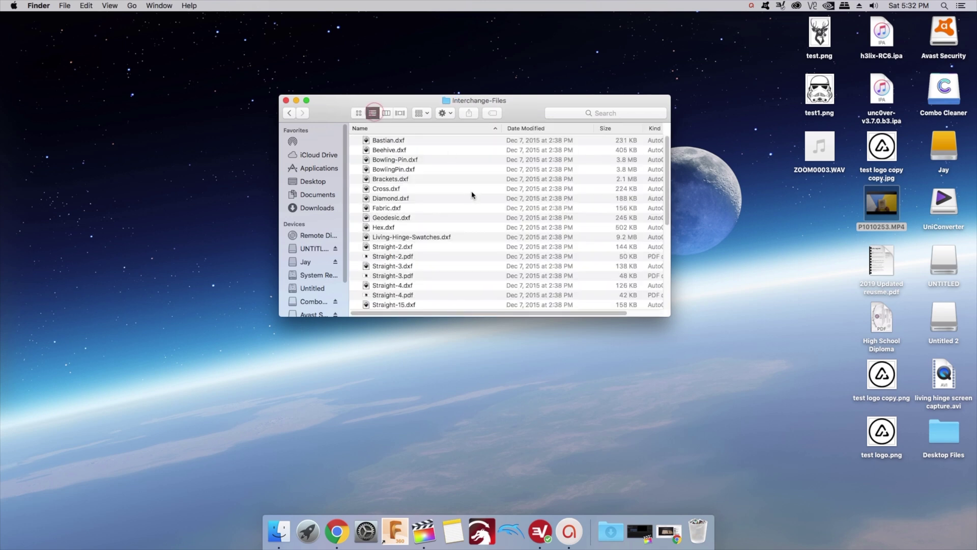
double_click(443, 238)
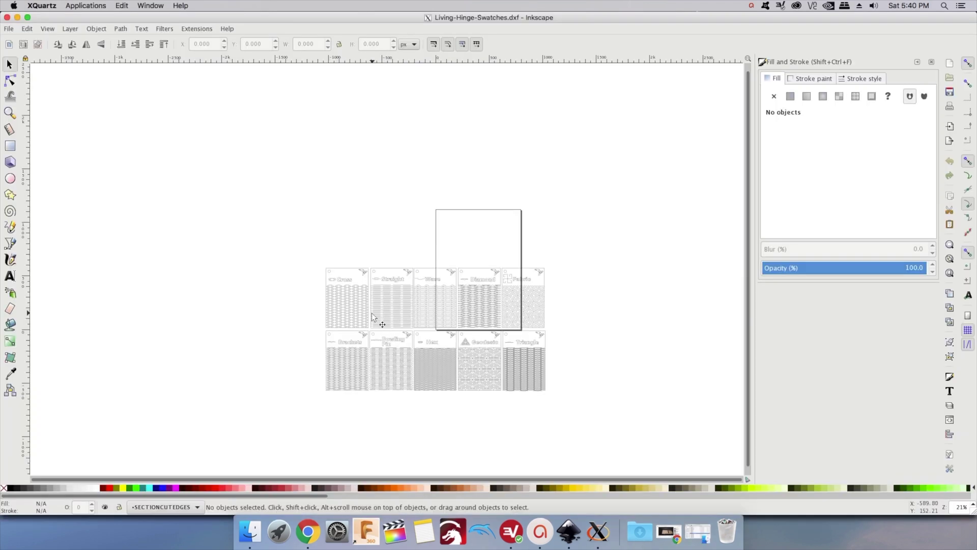
Look over the ten hinge swatches in Living-Hinge-Swatches.dxf, then return to Chrome.
scroll(374, 318, "up", 4)
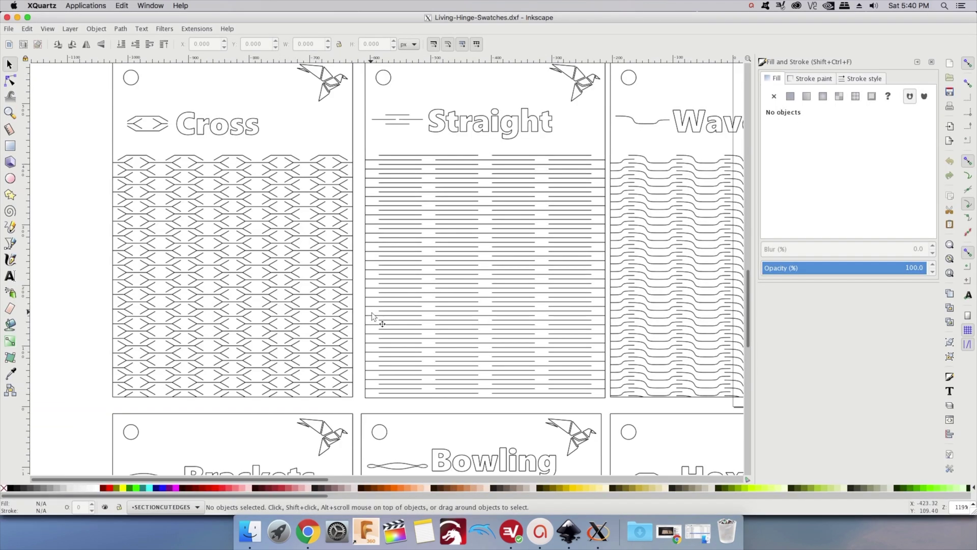
scroll(219, 168, "up", 4)
scroll(214, 166, "down", 4)
scroll(410, 216, "down", 8)
scroll(410, 209, "up", 9)
left_click(537, 145)
scroll(534, 153, "right", 10)
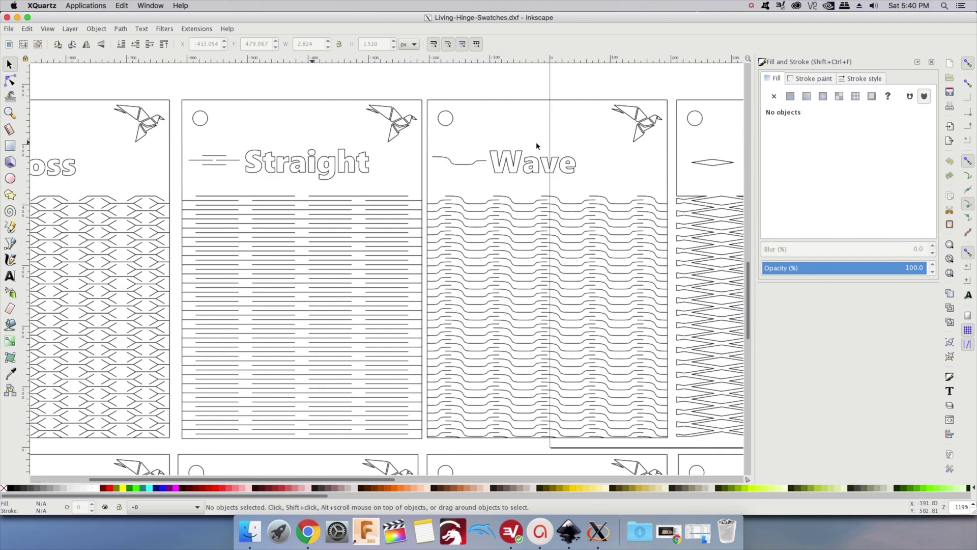
scroll(529, 160, "down", 2)
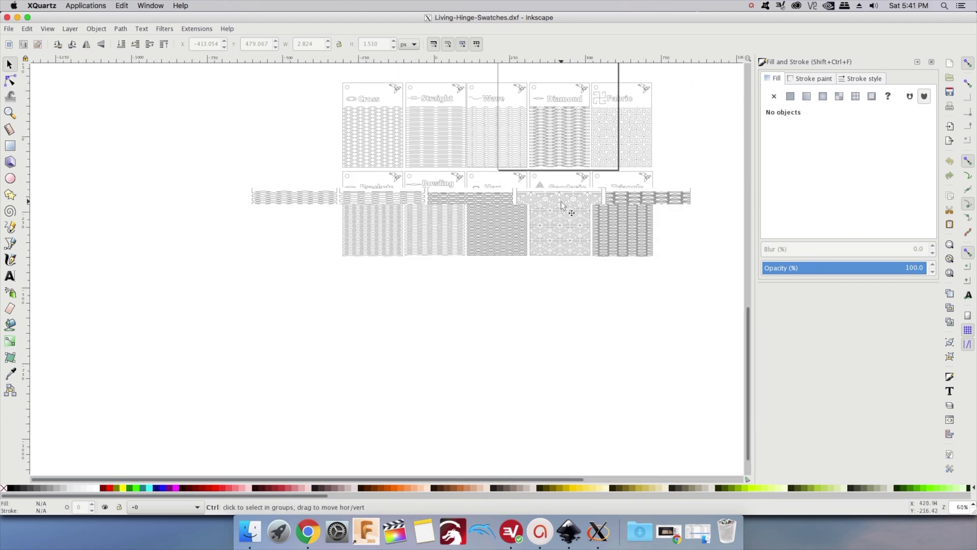
scroll(531, 305, "down", 5)
scroll(531, 362, "right", 1)
scroll(497, 355, "right", 2)
scroll(357, 305, "up", 4)
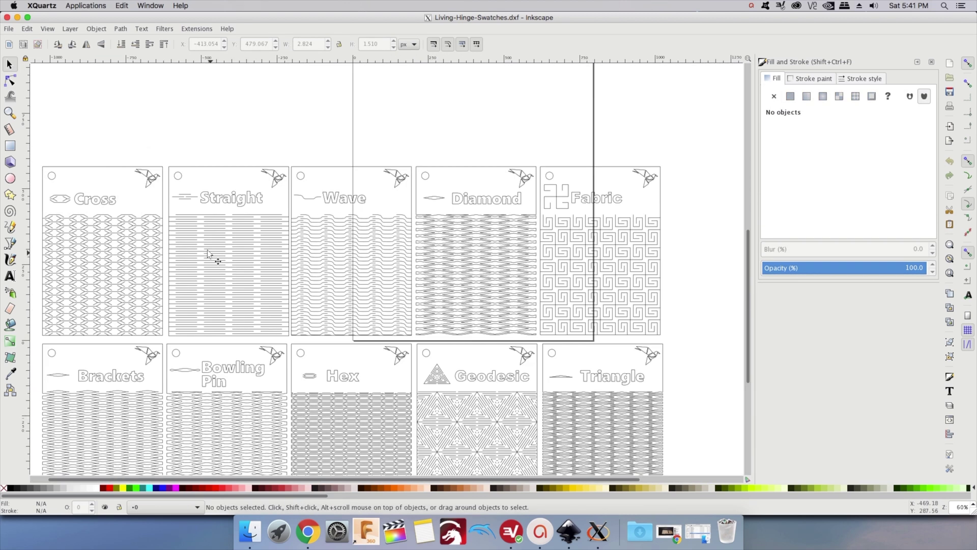
scroll(213, 257, "up", 2)
left_click(668, 531)
Load the Obrary website by typing obrary in the address bar.
left_click(417, 43)
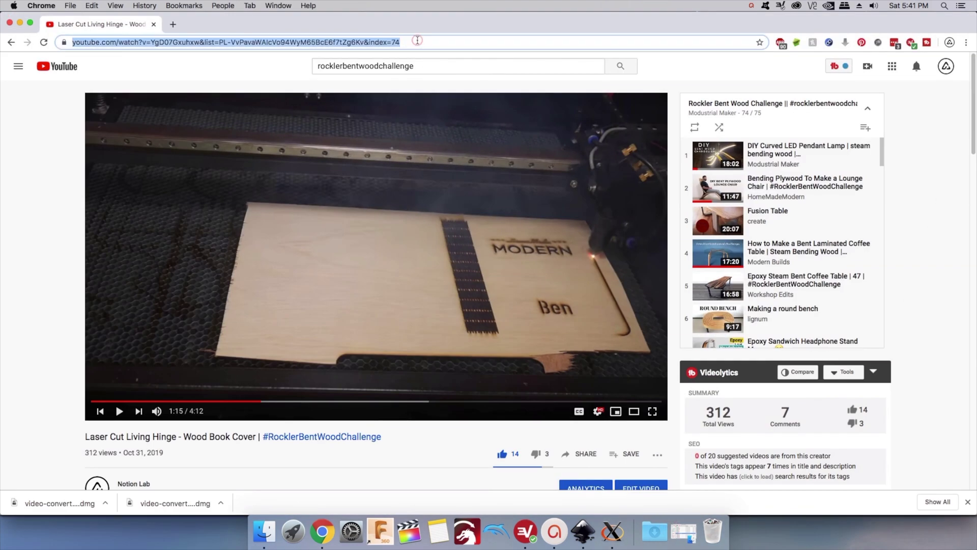
type("obrary")
key("Return")
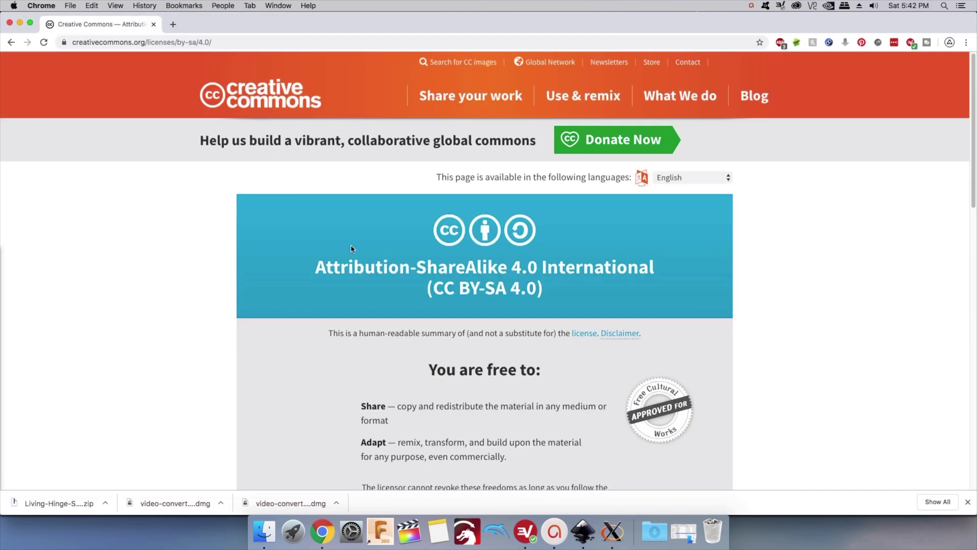
Close the donation popup and read the Adapt clause of the CC BY-SA 4.0 licence.
scroll(360, 262, "down", 3)
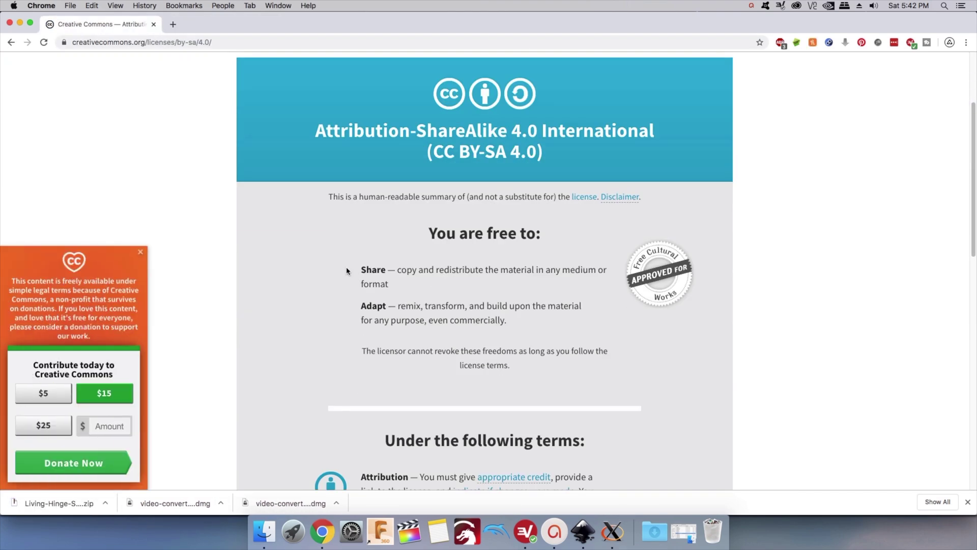
left_click(141, 253)
left_click_drag(360, 305, 513, 335)
scroll(362, 306, "down", 5)
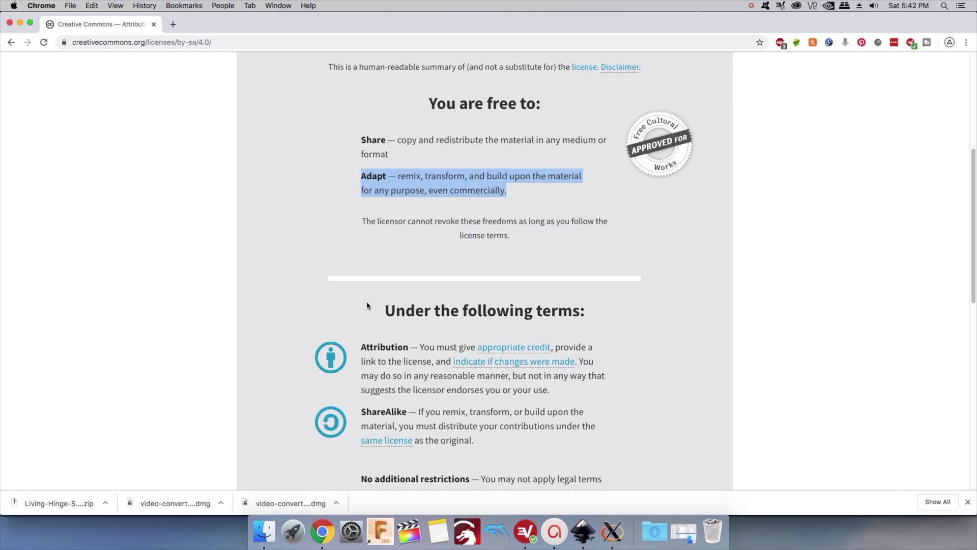
left_click(289, 277)
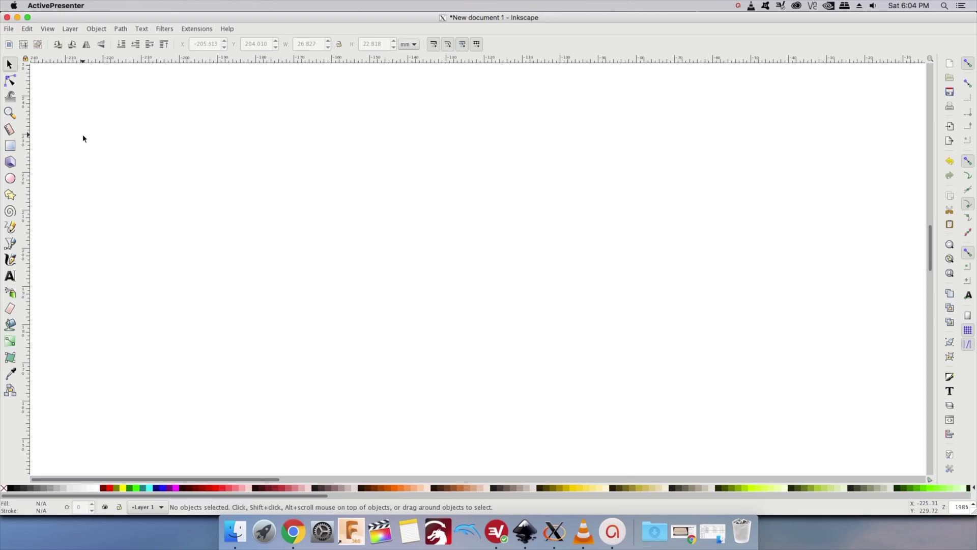
Draw a rectangle near the page's top-left with no fill and a red (R 255) stroke.
left_click(11, 147)
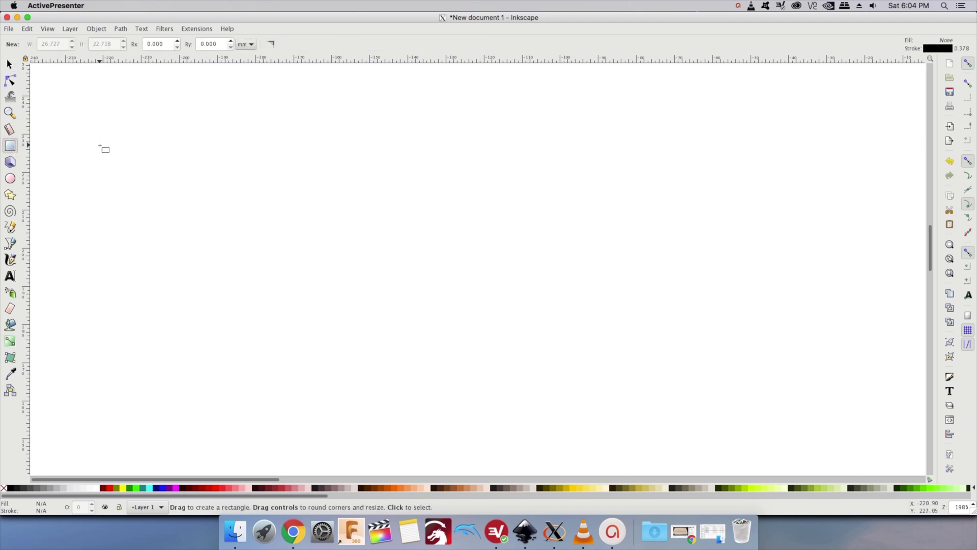
left_click_drag(100, 145, 228, 246)
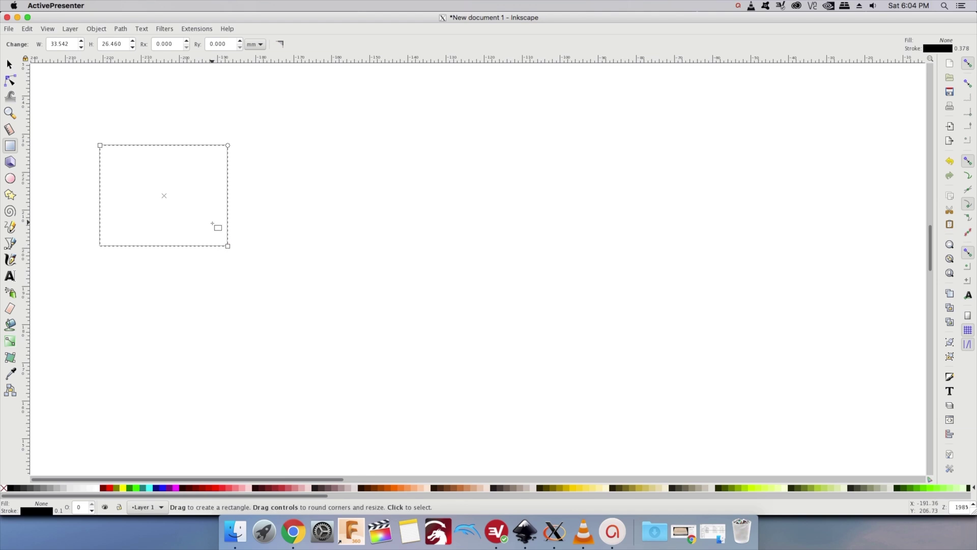
left_click(96, 29)
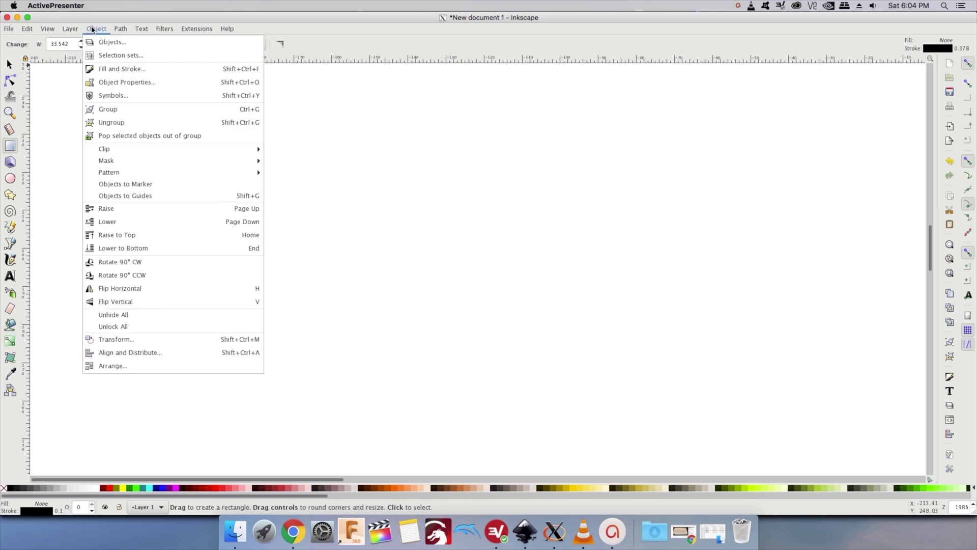
left_click(126, 70)
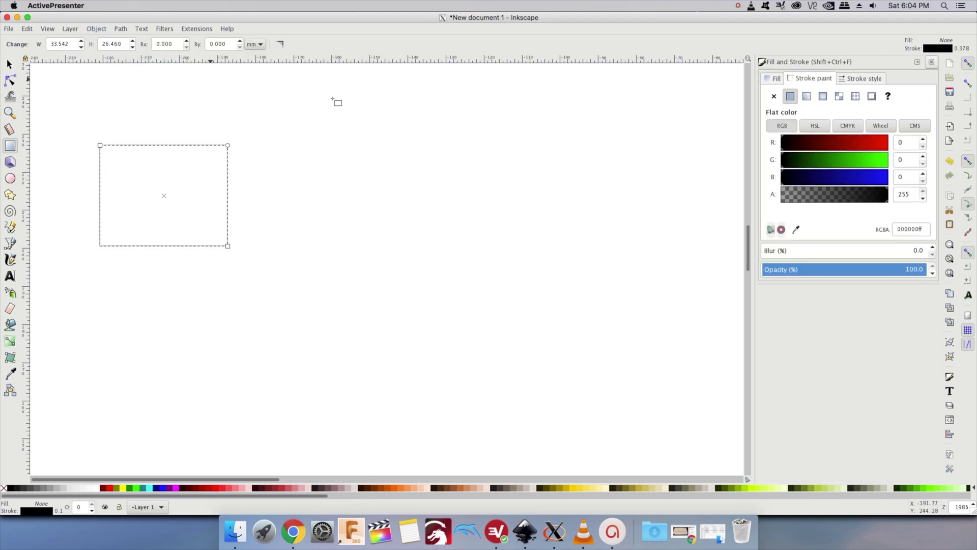
left_click(775, 78)
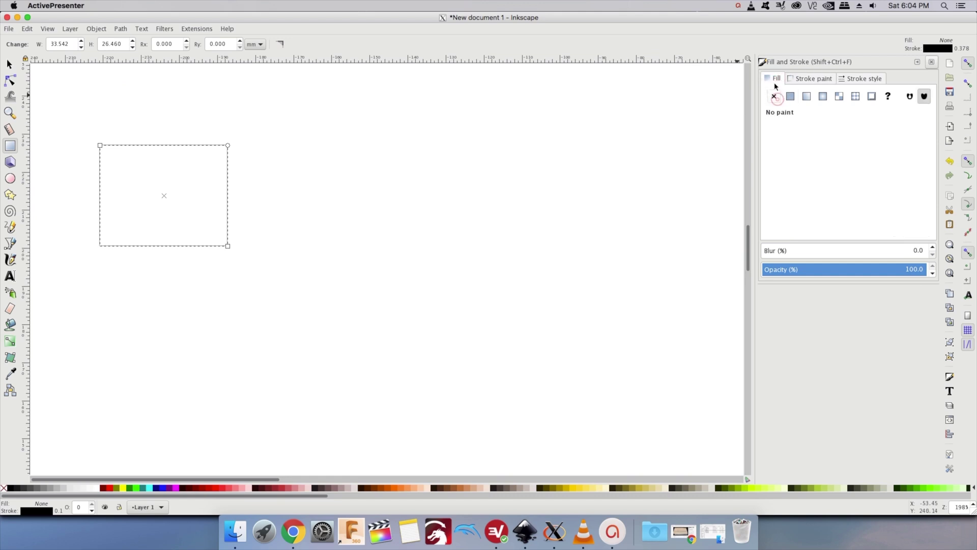
left_click(810, 79)
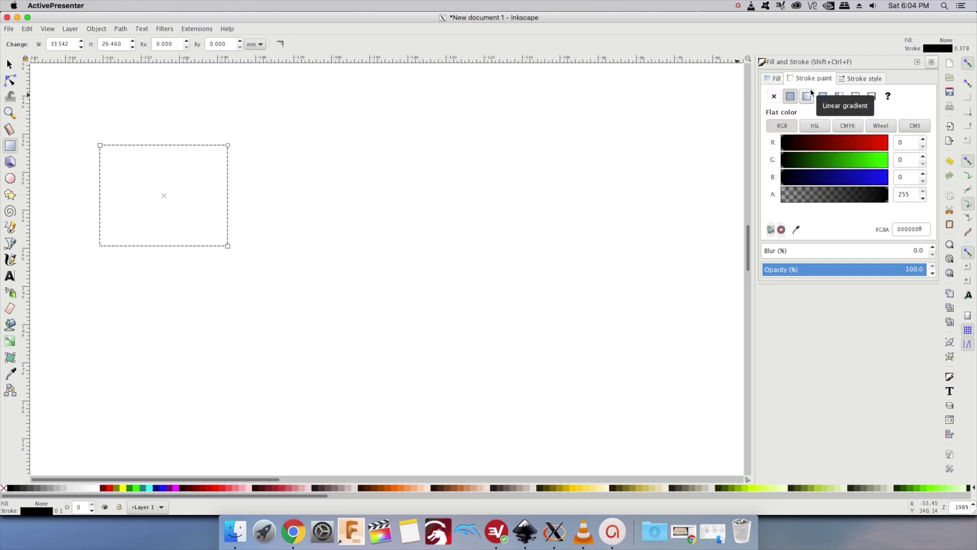
left_click_drag(877, 142, 904, 145)
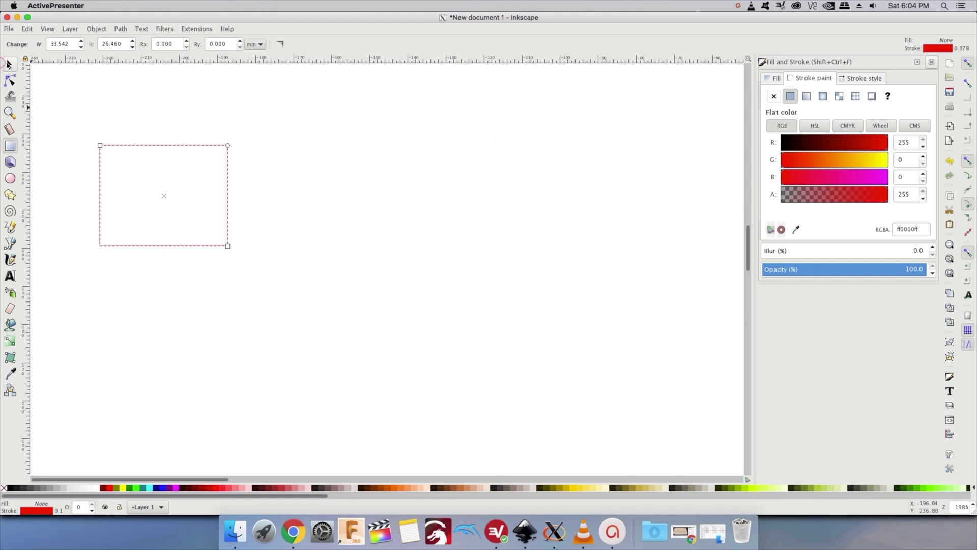
left_click(8, 64)
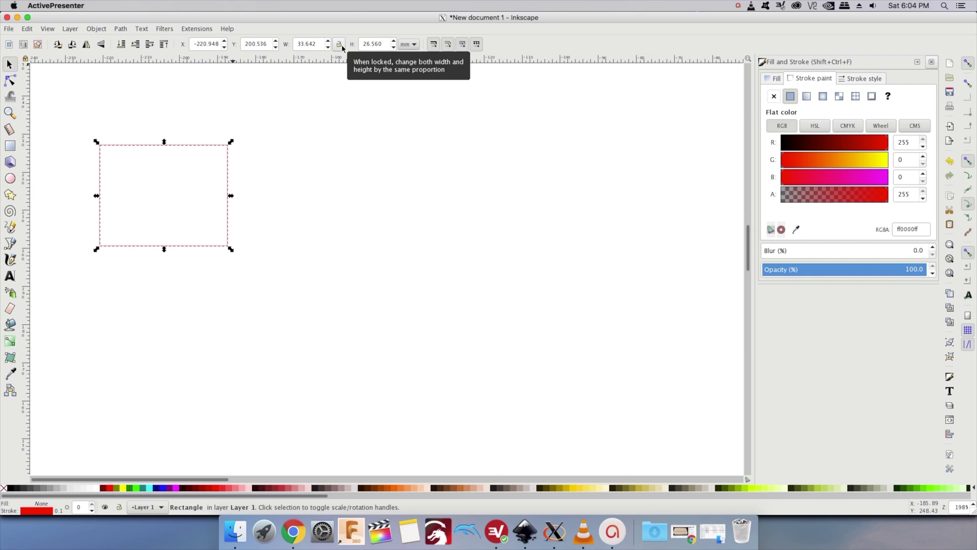
Toggle the size lock and leave the toolbar size units in millimetres.
left_click(339, 45)
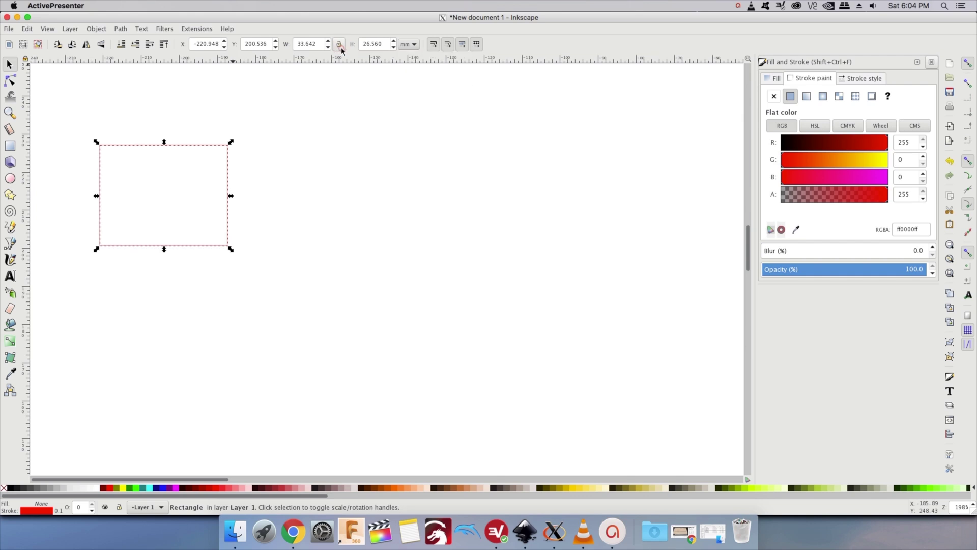
left_click(410, 44)
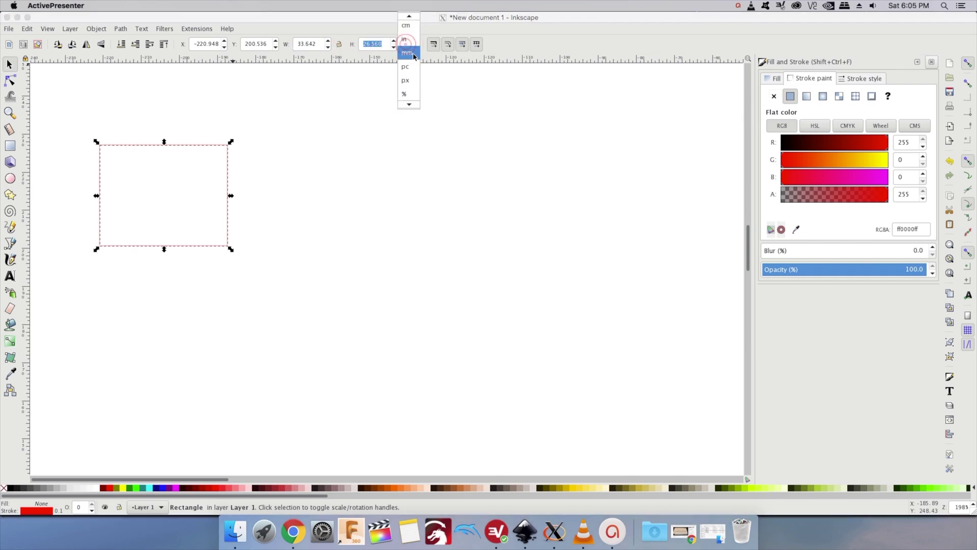
left_click(415, 49)
left_click(415, 49)
left_click(410, 69)
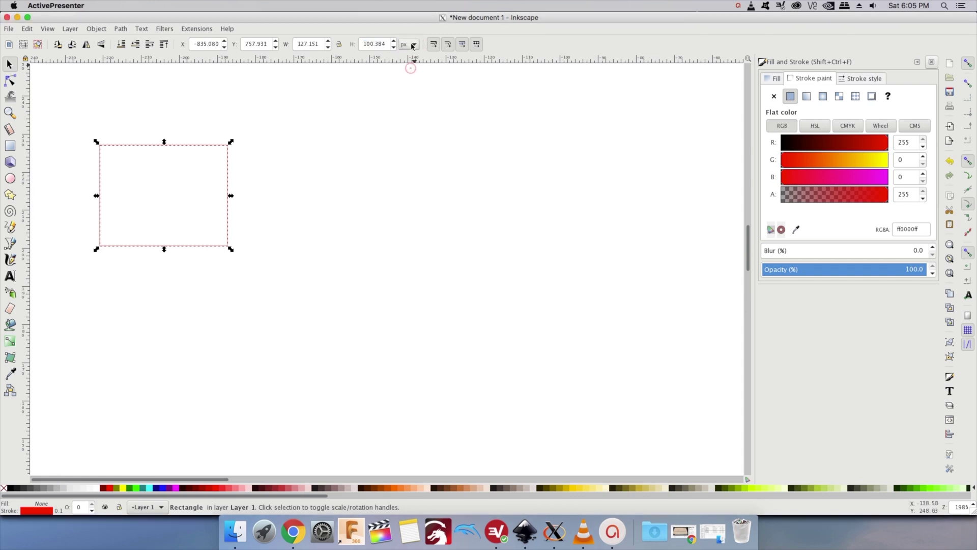
left_click(415, 46)
left_click(416, 48)
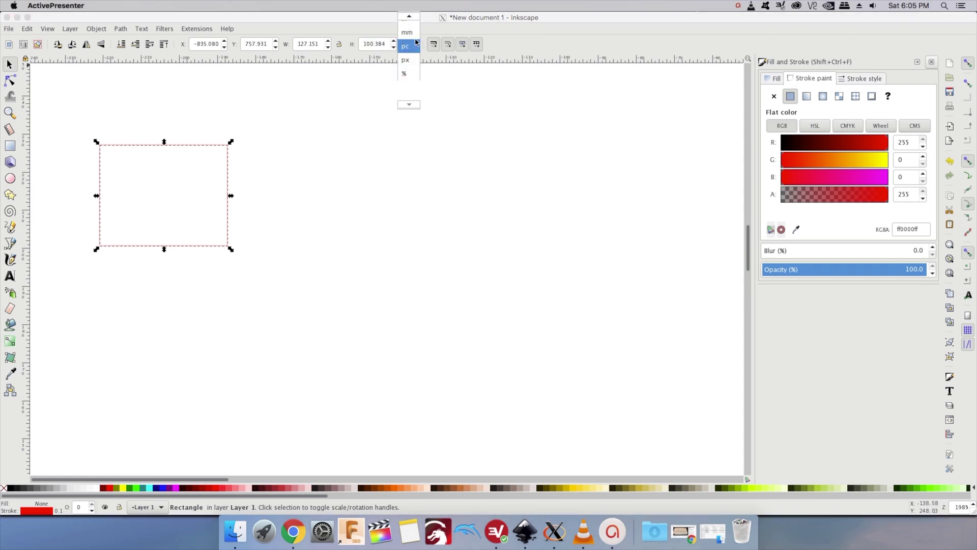
left_click(413, 33)
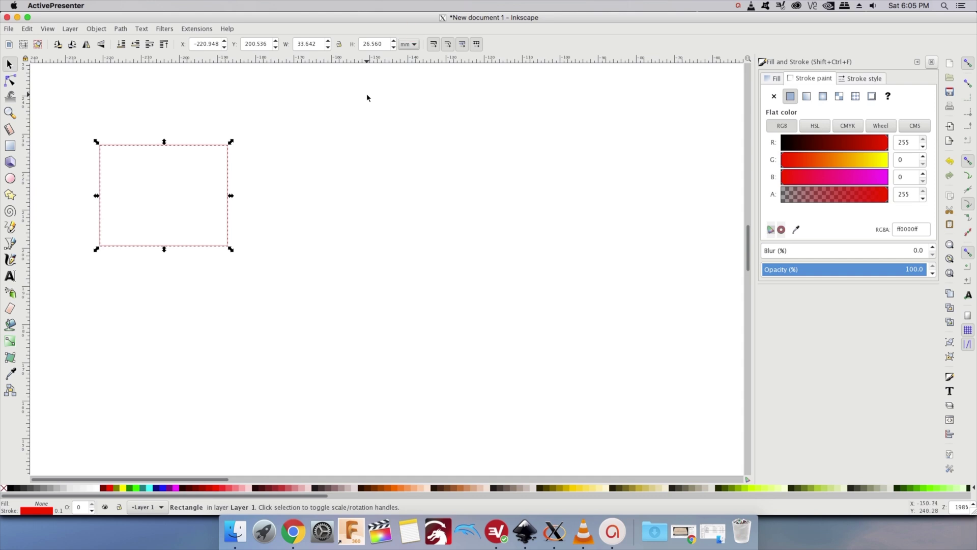
Resize the rectangle to 342 mm wide by 216 mm tall.
double_click(314, 45)
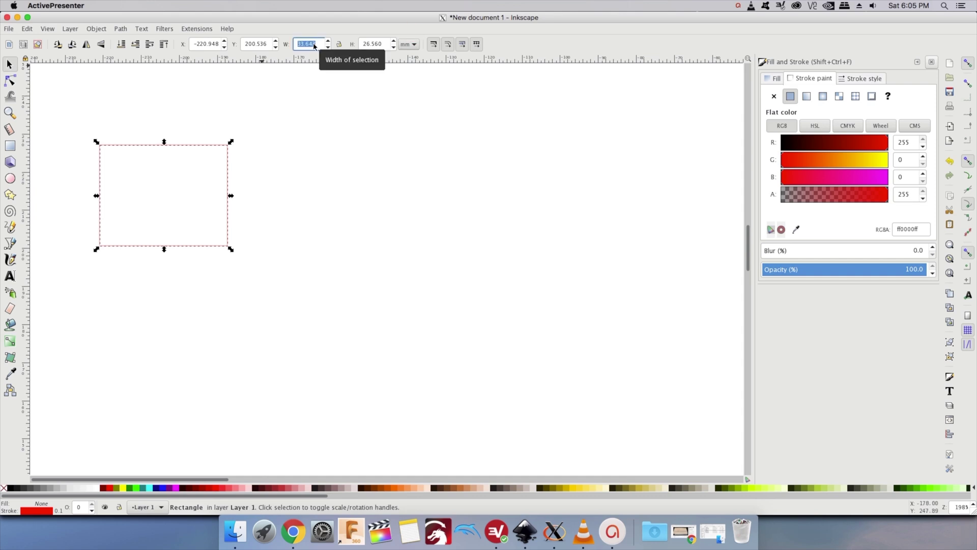
type("342")
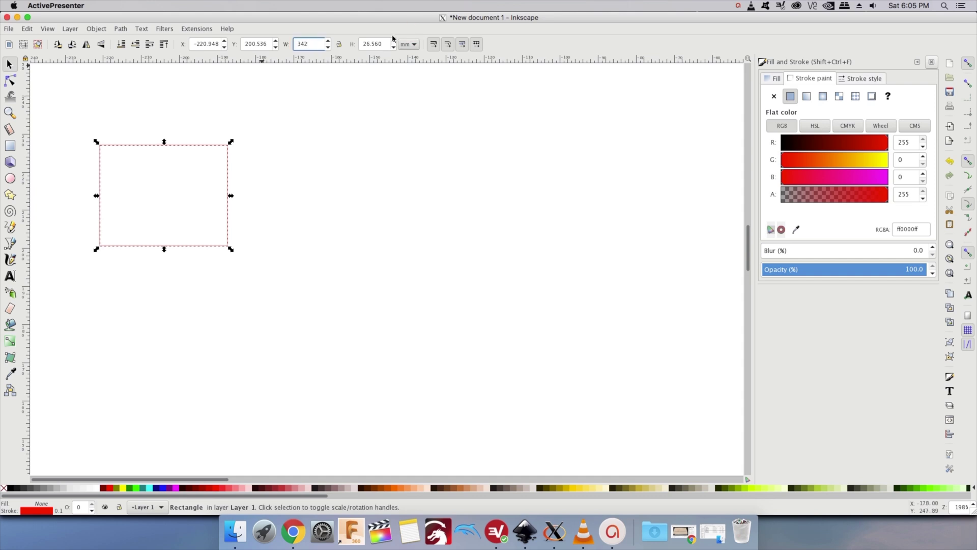
key("Return")
double_click(376, 45)
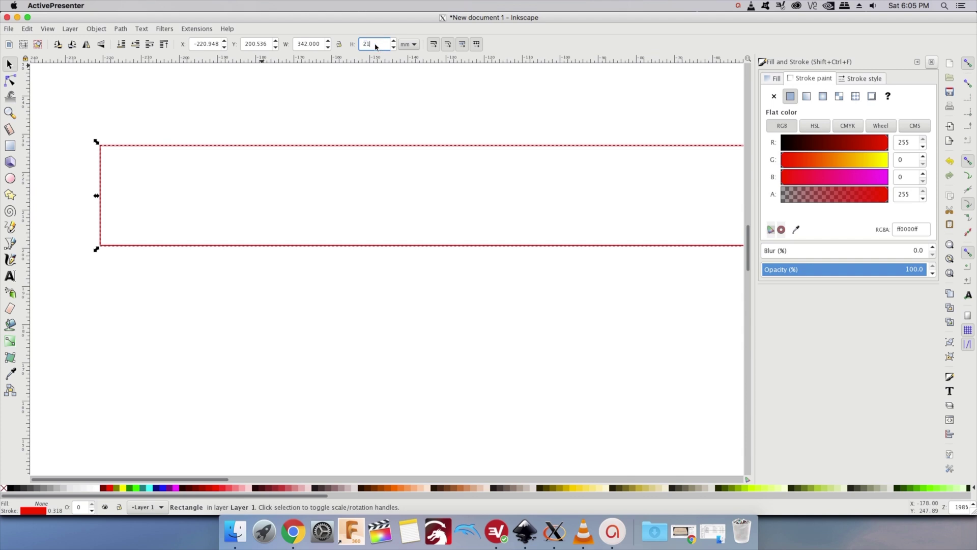
type("216")
key("Return")
Round the rectangle's corners by dragging its corner rounding handle.
scroll(459, 254, "down", 6)
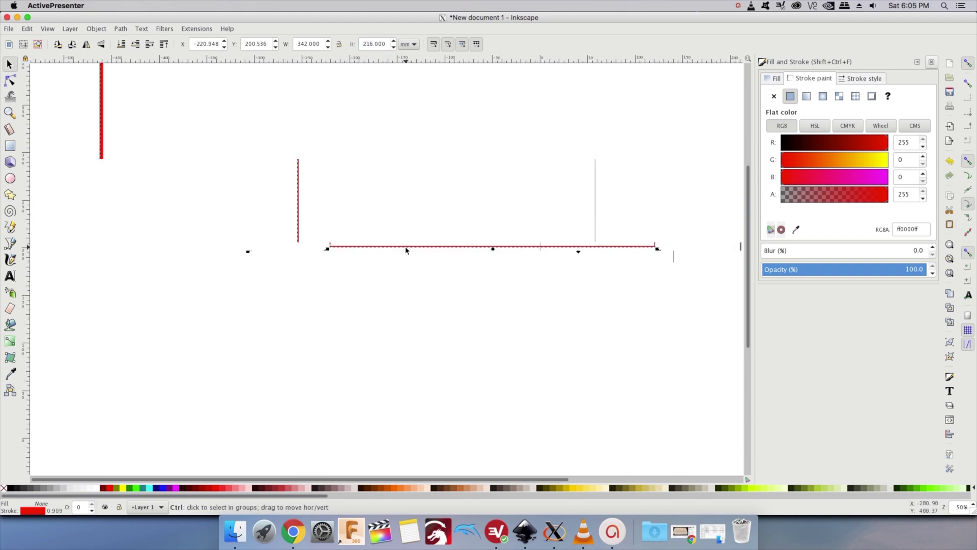
scroll(432, 199, "down", 1, "ctrl")
scroll(436, 167, "up", 3)
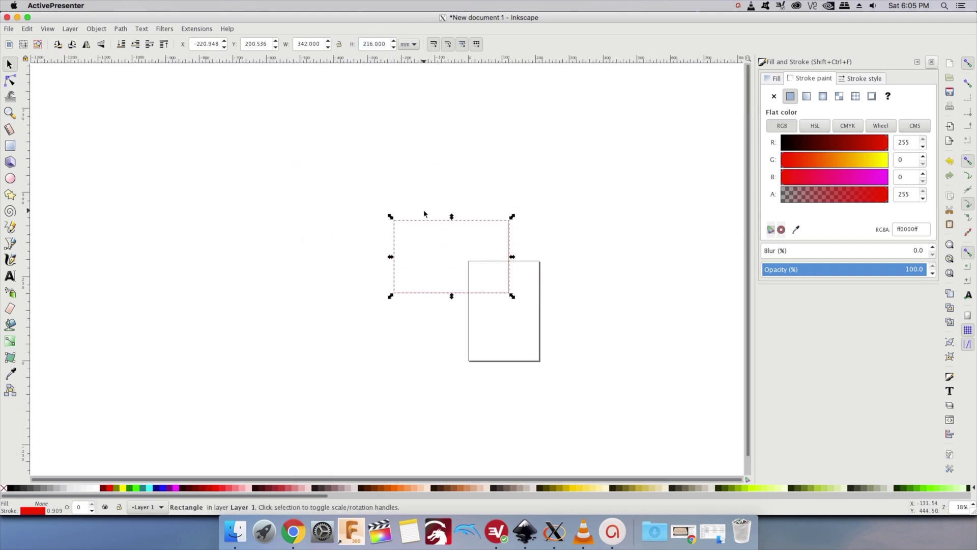
left_click(9, 147)
scroll(513, 223, "up", 4, "ctrl")
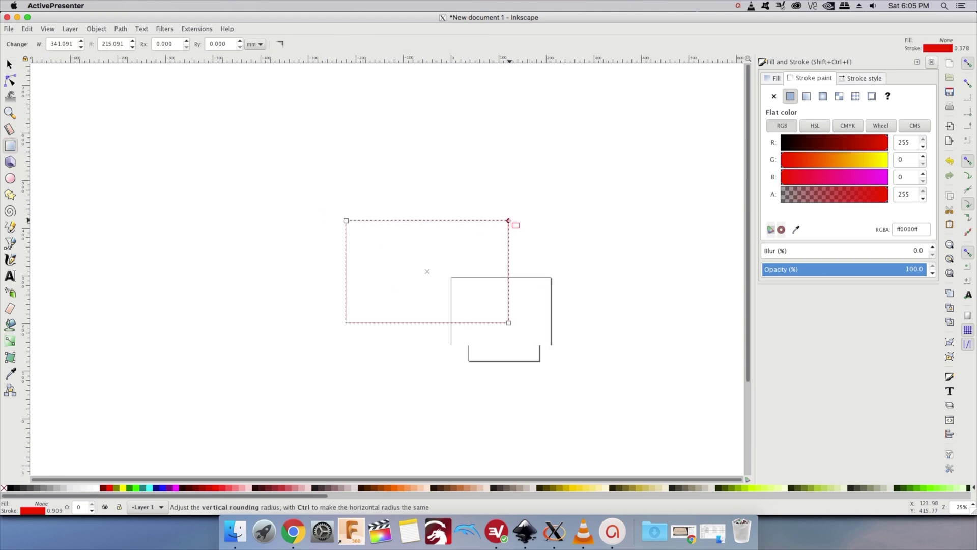
left_click_drag(506, 221, 506, 237)
Give the box.svg hinge cut lines a flat red stroke (R 255).
scroll(471, 260, "down", 1, "ctrl")
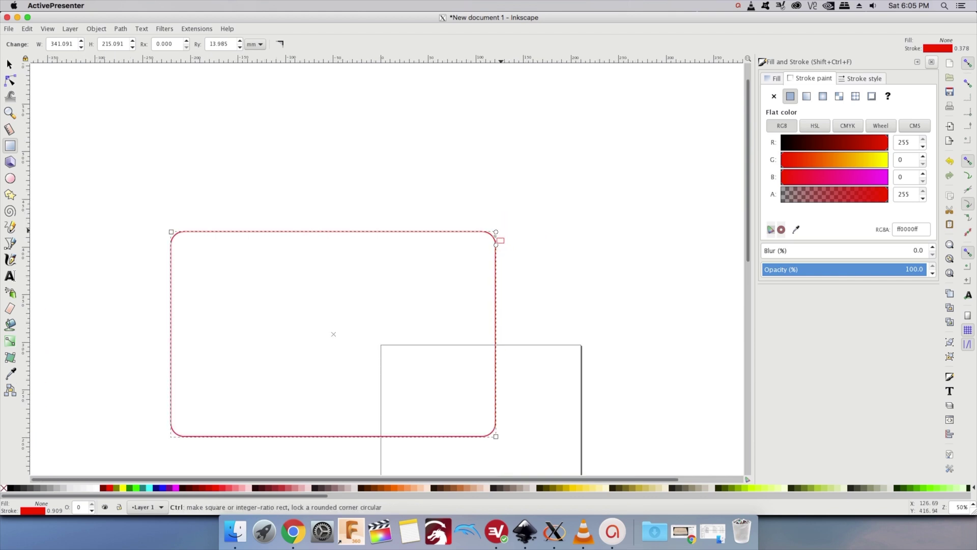
scroll(488, 240, "up", 4, "ctrl")
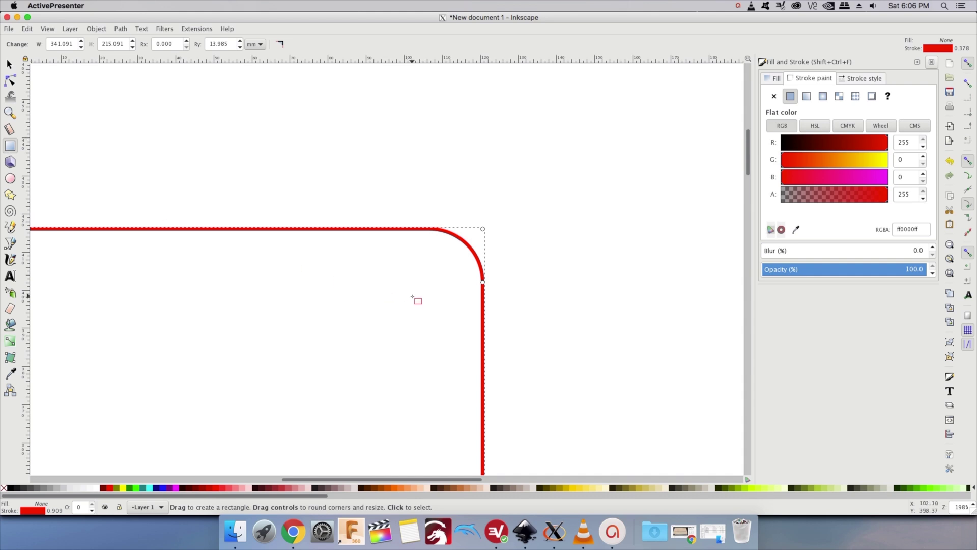
scroll(235, 279, "down", 3, "ctrl")
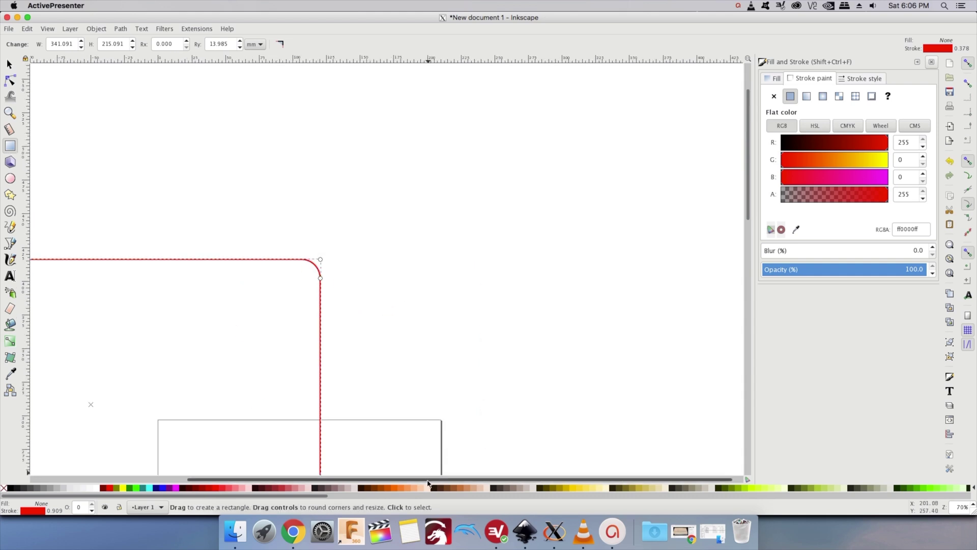
scroll(204, 432, "left", 5, "shift")
scroll(275, 460, "left", 5)
scroll(277, 373, "down", 5)
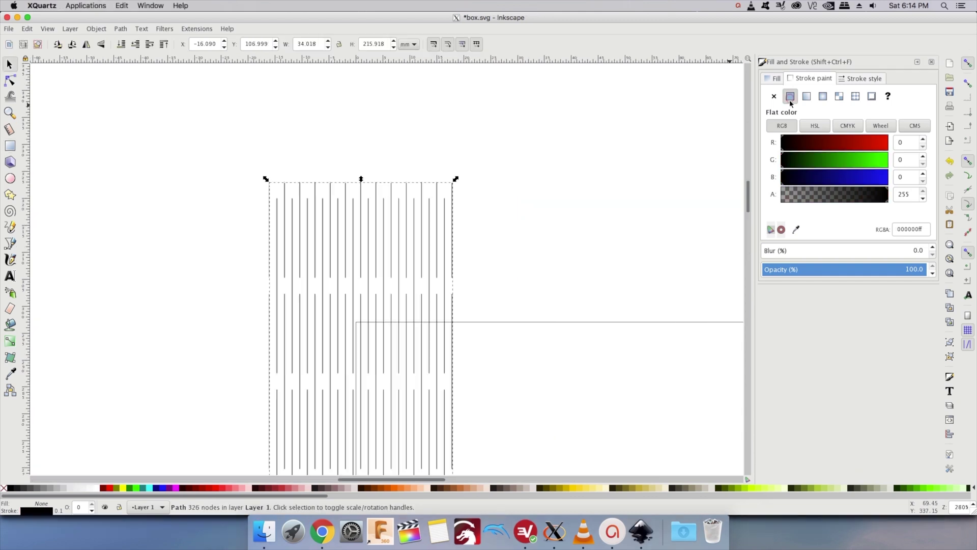
left_click(790, 96)
left_click_drag(819, 142, 893, 147)
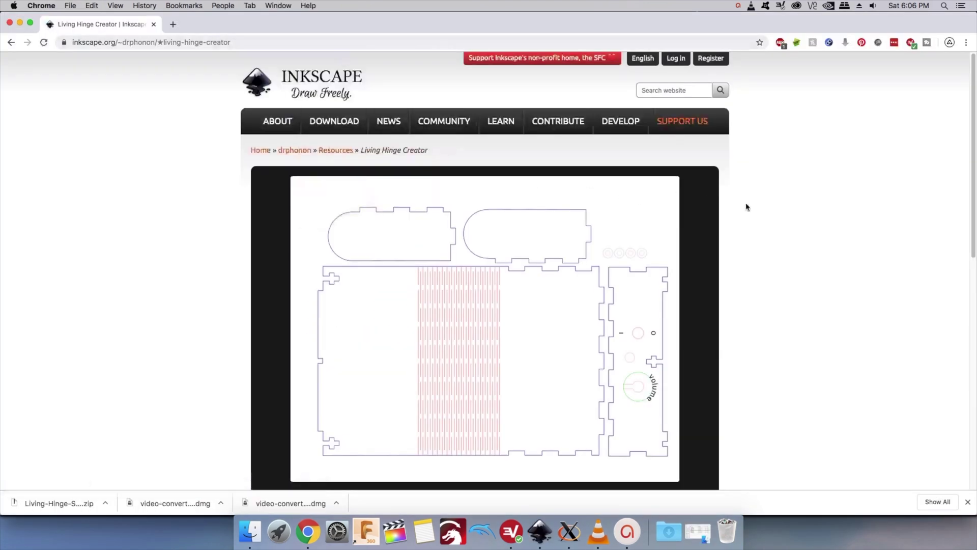
Download the Living Hinge Creator extension zip from its Inkscape page.
scroll(746, 207, "down", 3)
scroll(747, 206, "down", 5)
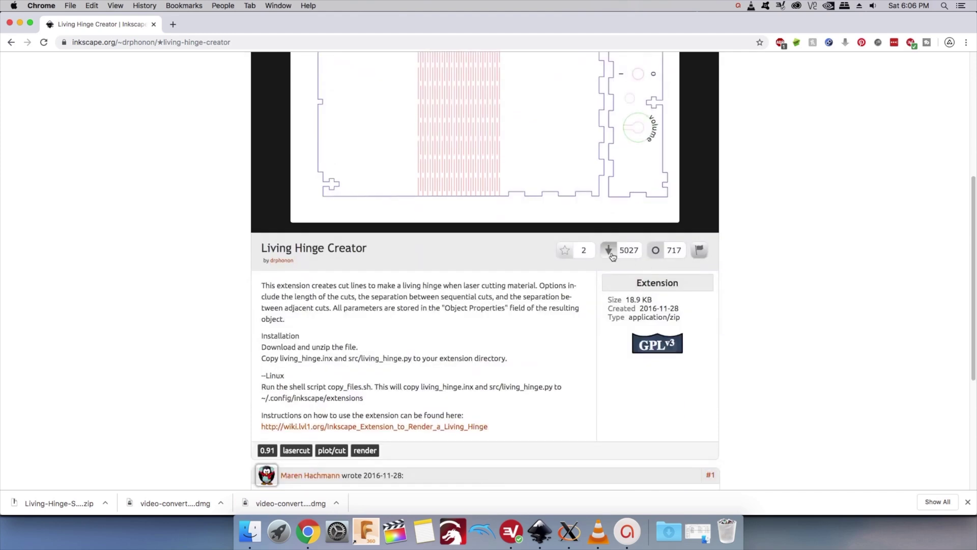
left_click(609, 249)
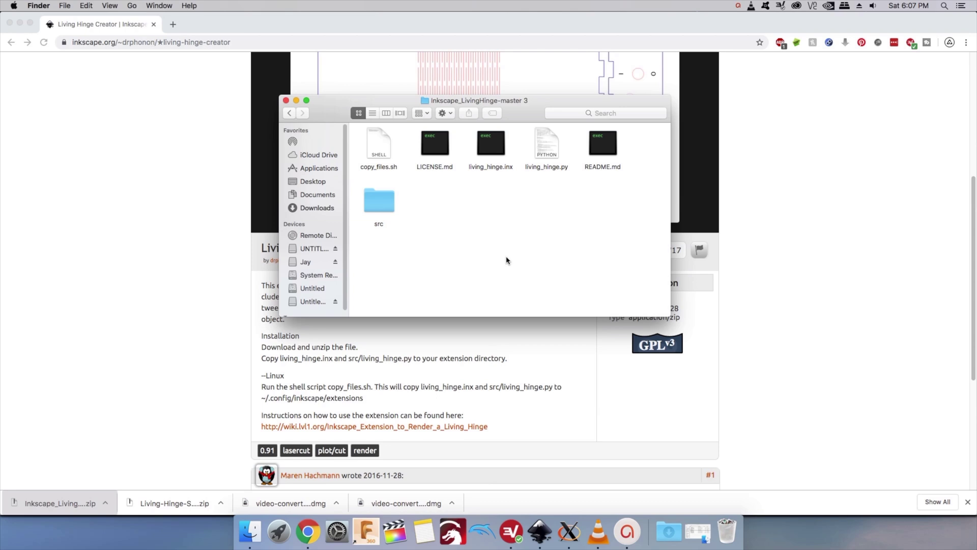
left_click(27, 29)
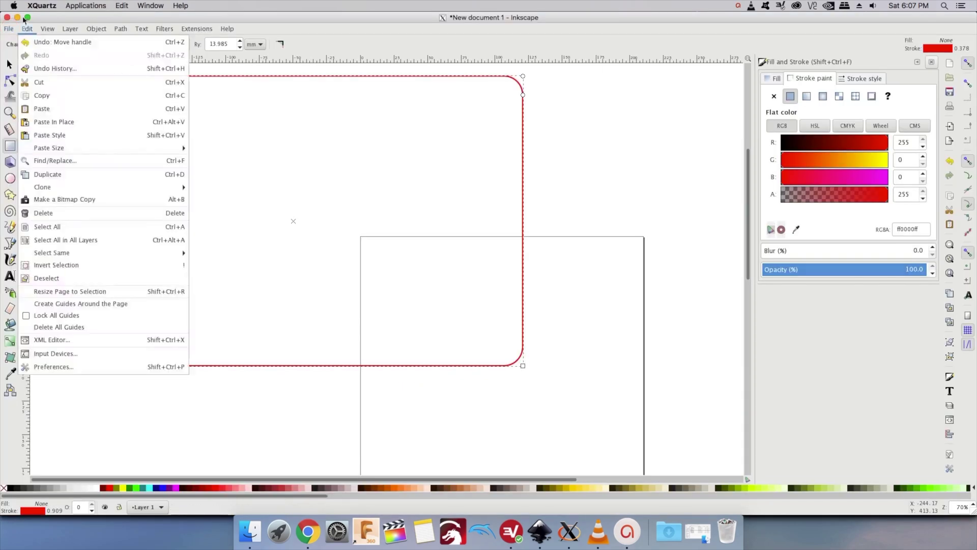
Copy the user extensions folder path from the System page of Inkscape Preferences.
left_click(53, 366)
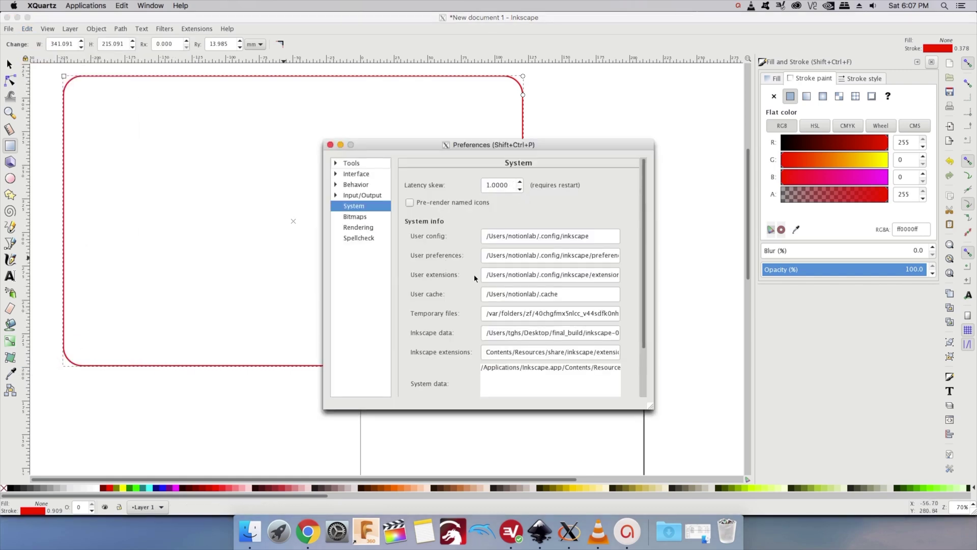
triple_click(507, 275)
right_click(508, 276)
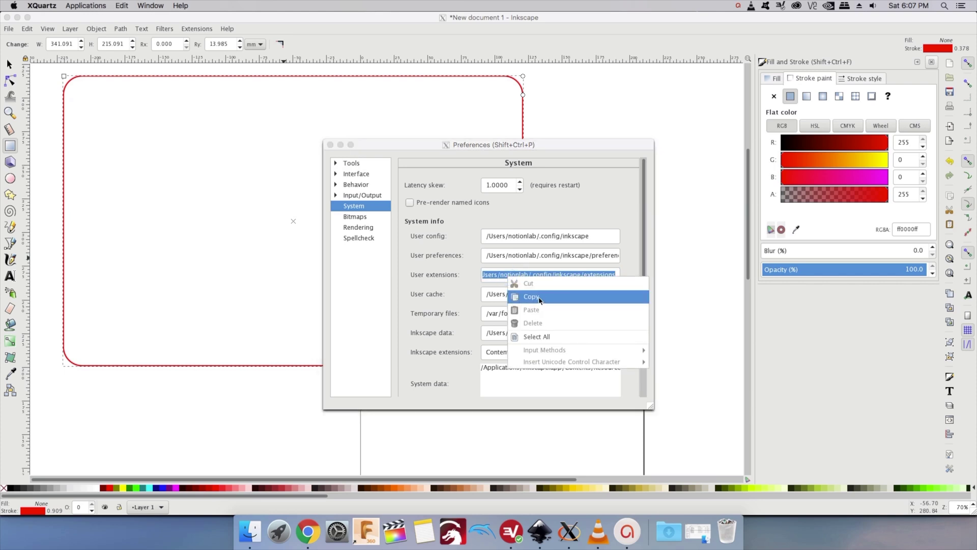
left_click(531, 296)
Open the copied user extensions folder in Finder with Go to Folder.
left_click(250, 532)
left_click(132, 6)
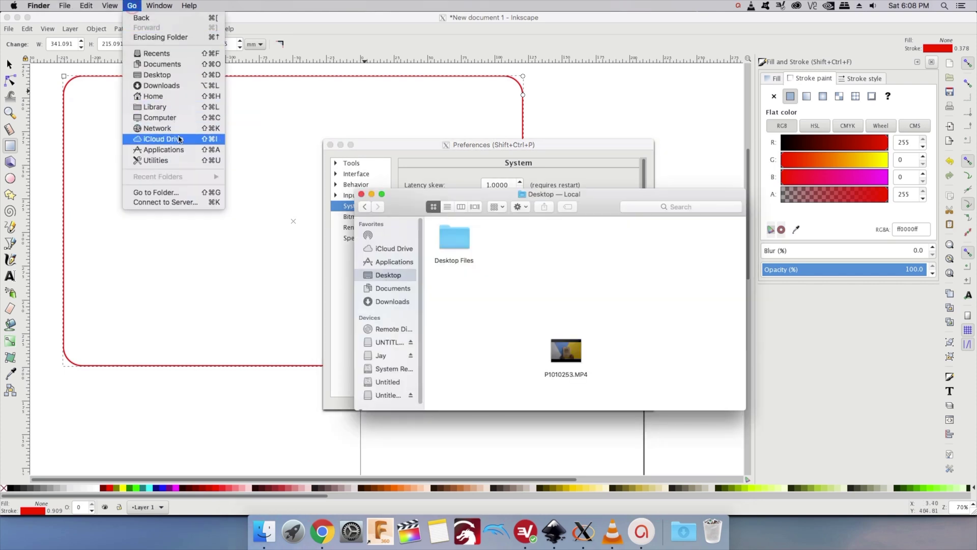
left_click(191, 193)
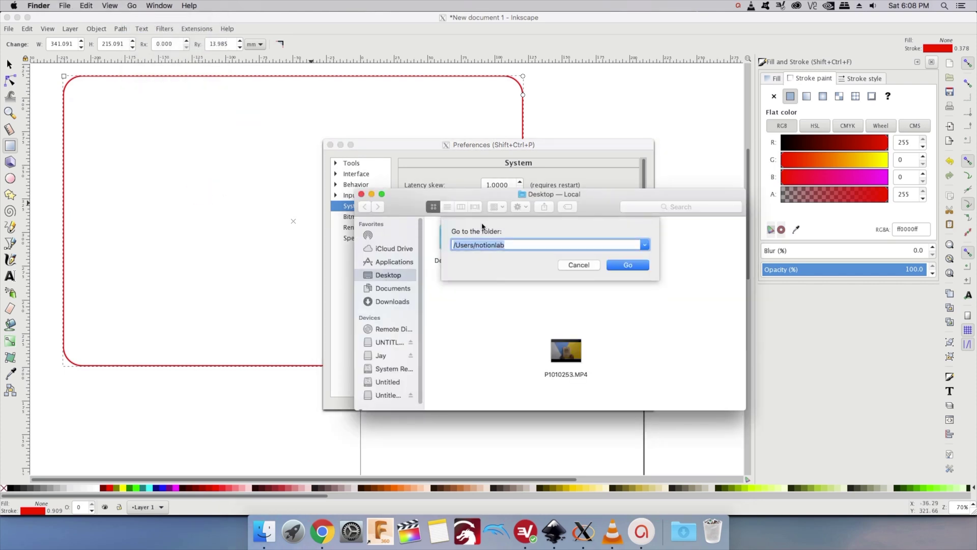
right_click(481, 245)
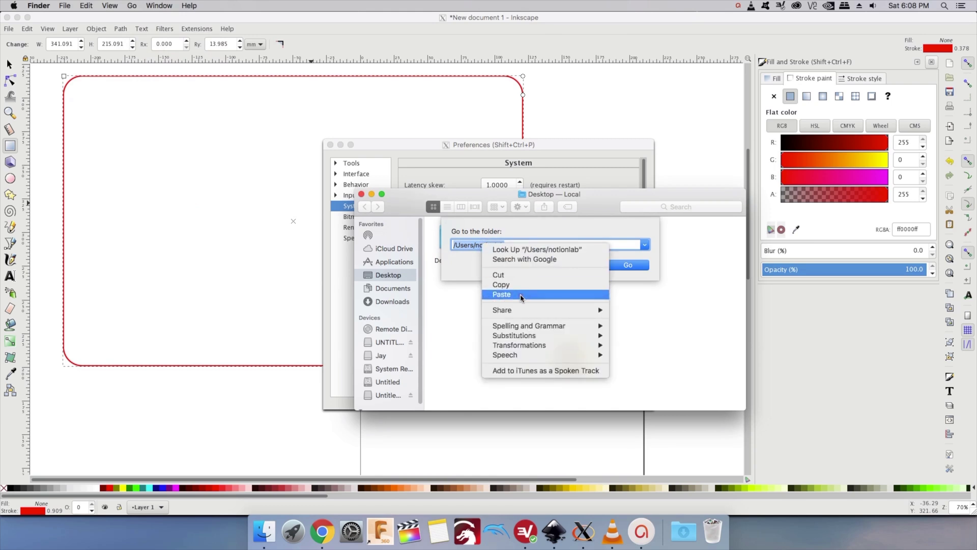
left_click(501, 294)
left_click(639, 267)
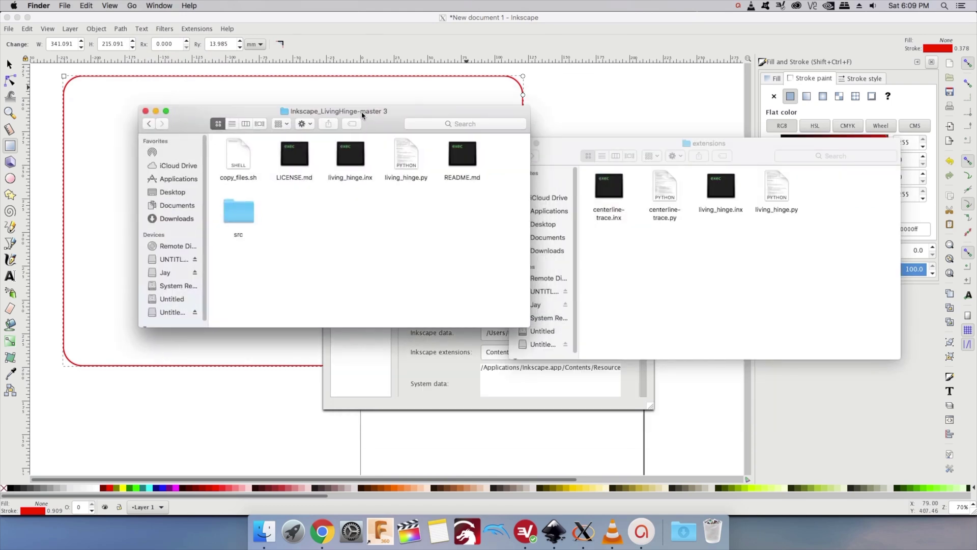
Copy living_hinge.inx and living_hinge.py into the extensions folder.
left_click(408, 160)
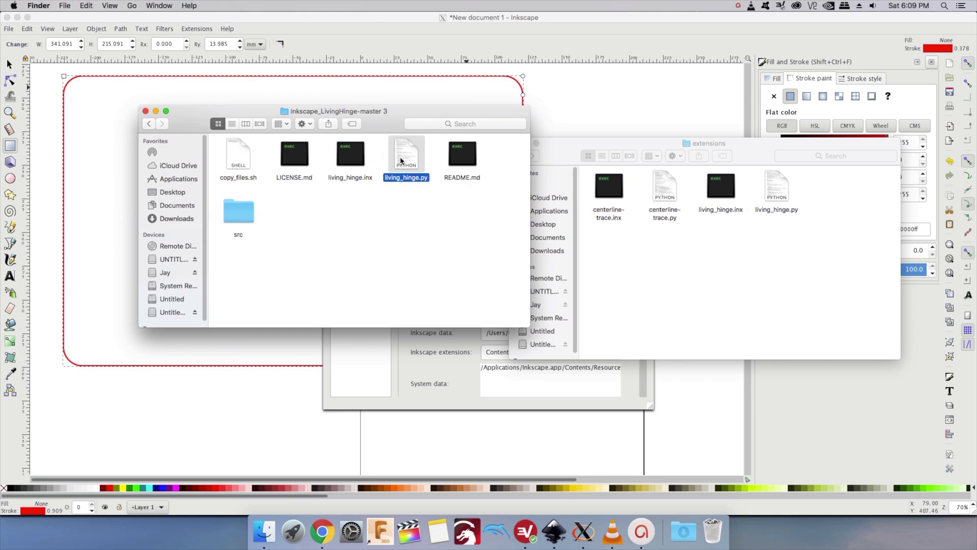
left_click(354, 154, "super")
left_click_drag(354, 154, 657, 286)
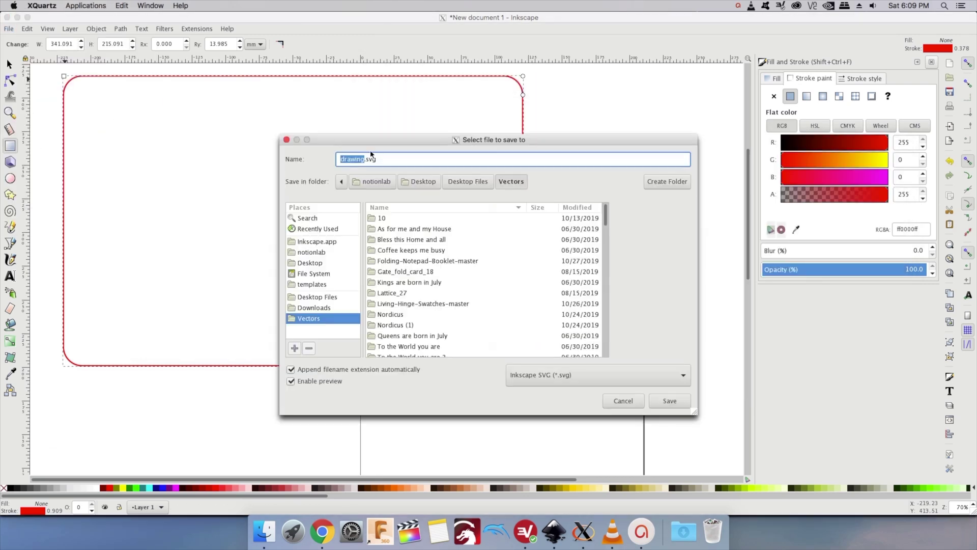
Save the drawing as box.svg and find Living Hinge under the Render extensions.
type("Living")
left_click(662, 399)
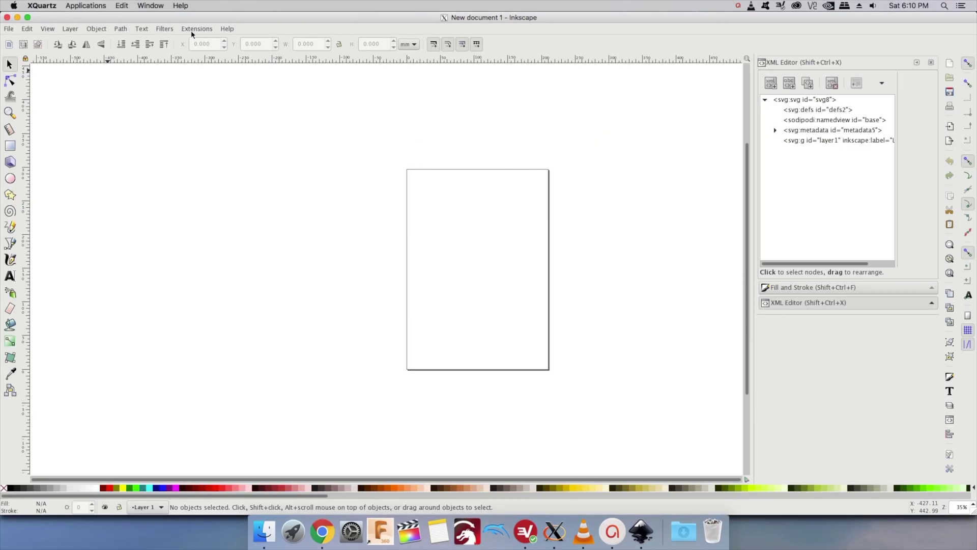
left_click(197, 29)
mouse_move(250, 183)
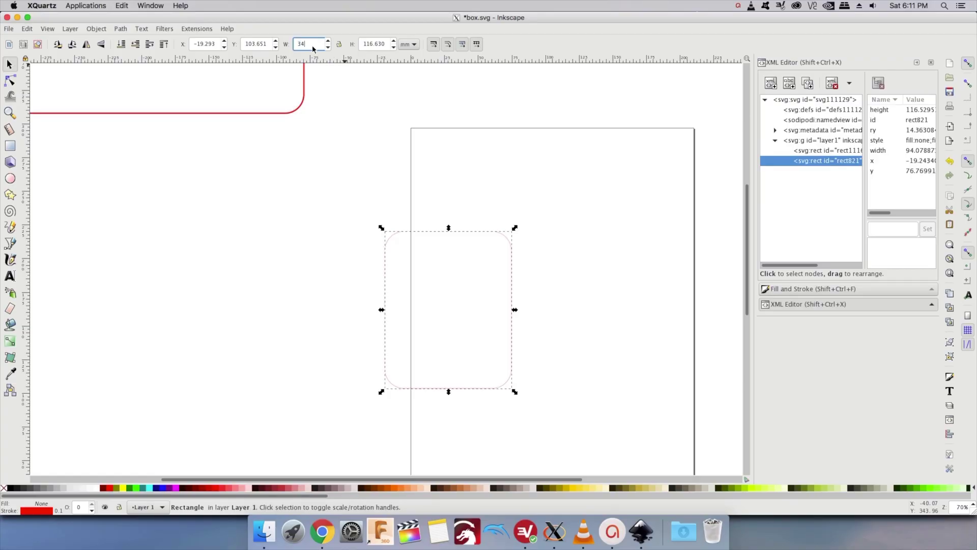
Size the second rectangle to 34 mm wide by 216 mm tall.
key("Tab")
type("2")
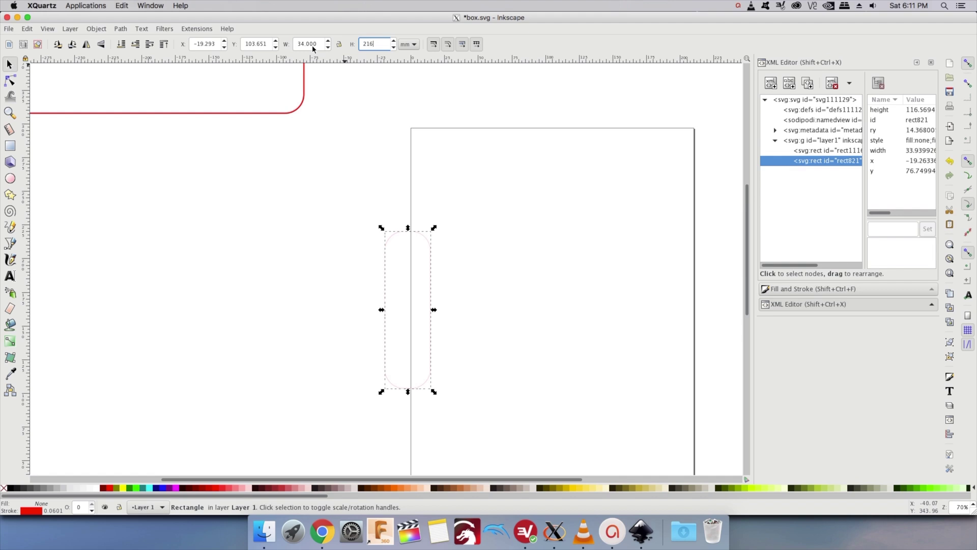
key("Return")
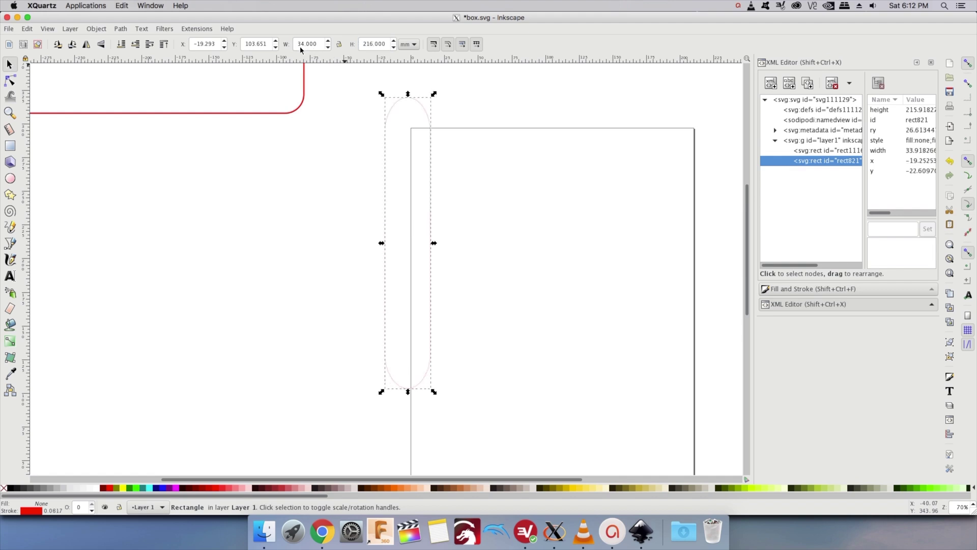
Drag the rounding handle back so the rectangle has sharp corners (Ry 0).
left_click(10, 146)
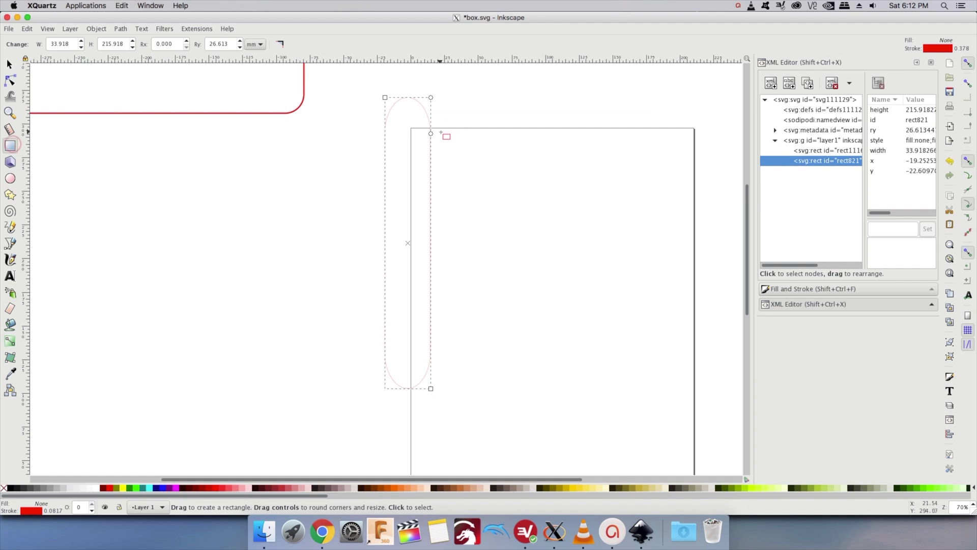
left_click_drag(431, 133, 436, 91)
scroll(433, 106, "up", 4, "ctrl")
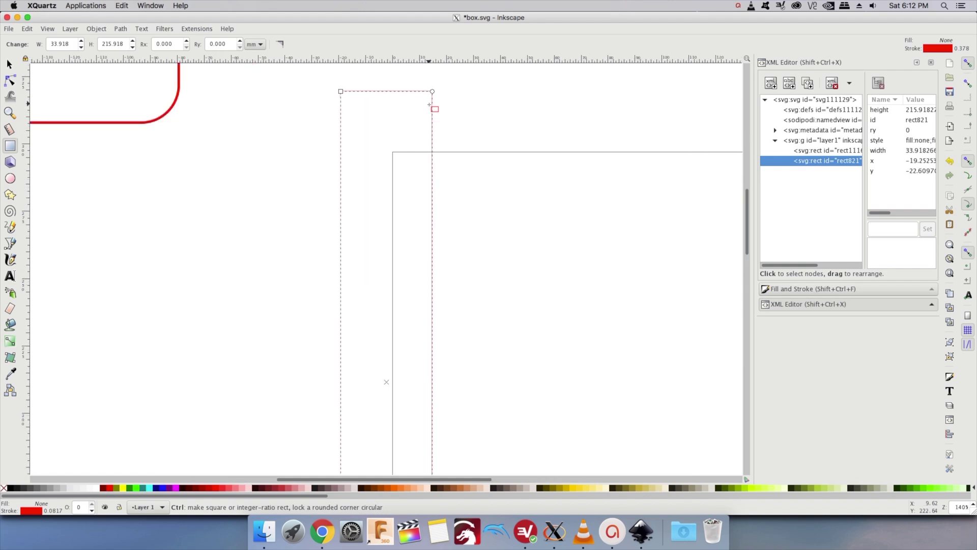
scroll(305, 112, "up", 5)
left_click(9, 65)
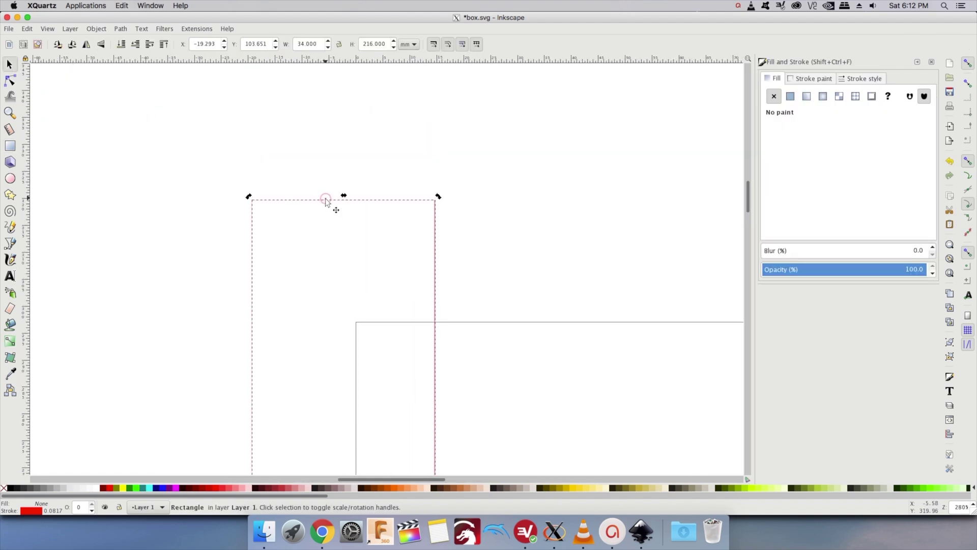
left_click(326, 201)
left_click(194, 29)
Launch the Living Hinge extension with Live preview on and try initial cut values.
mouse_move(285, 187)
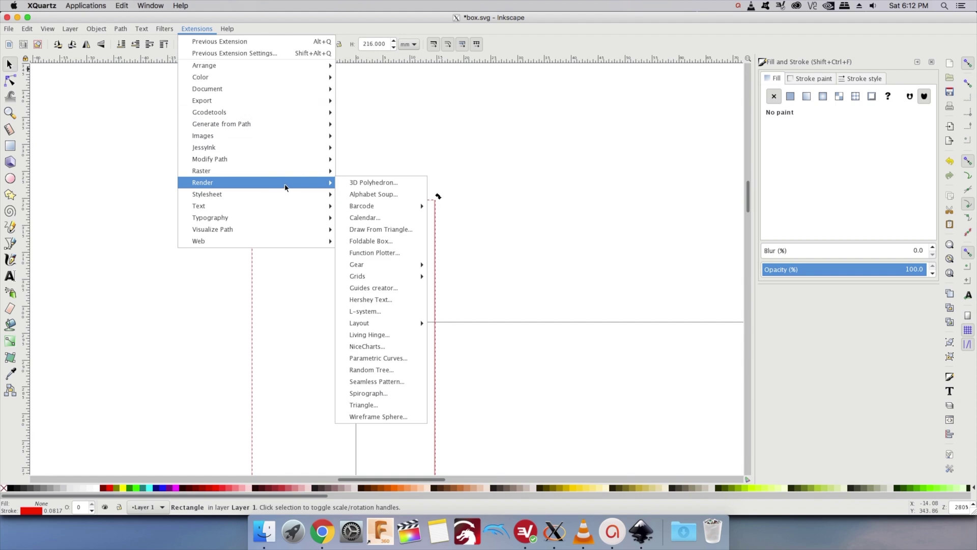
left_click(417, 335)
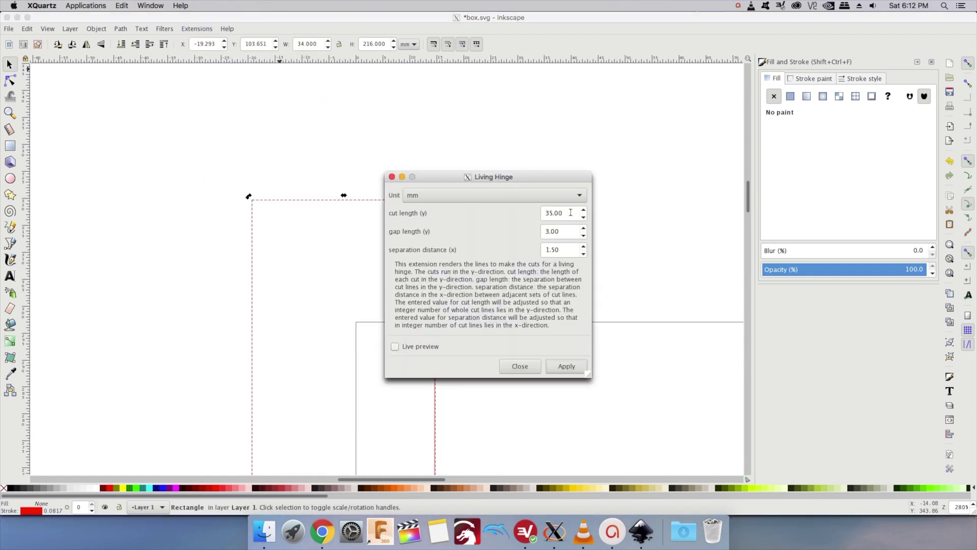
double_click(570, 212)
type("19")
left_click(395, 346)
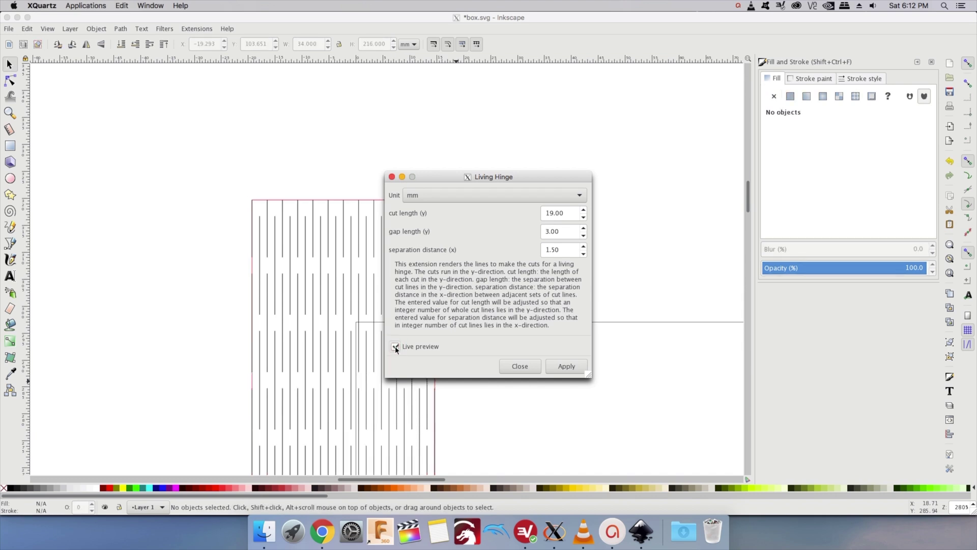
left_click(584, 211)
type("50")
key("Tab")
type("1")
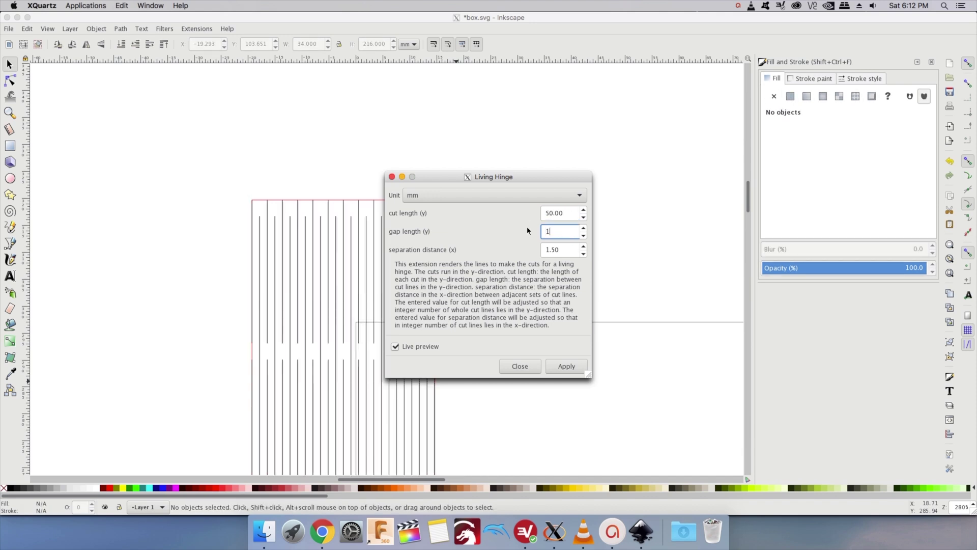
left_click_drag(524, 176, 616, 149)
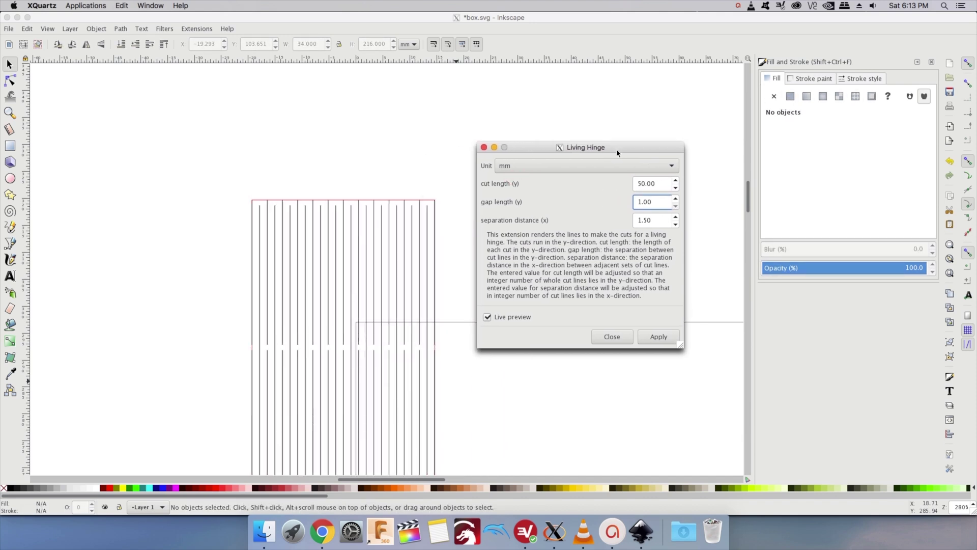
Apply hinge cuts with 35 mm cut length, 3 mm gap and 1.5 mm separation.
double_click(659, 184)
type("35")
key("Tab")
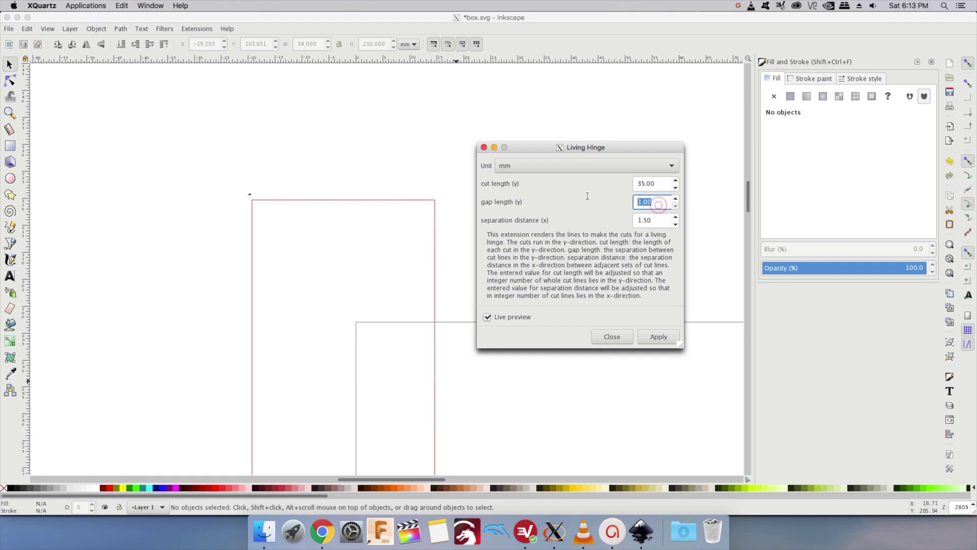
type("3")
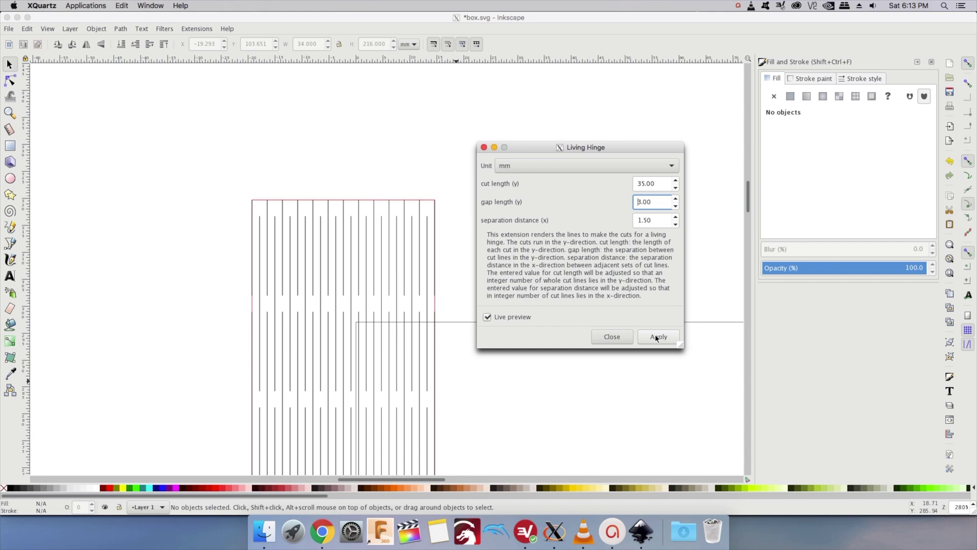
left_click(656, 336)
left_click(620, 336)
Select the hinge cuts and rounded rectangle and centre them on both axes.
left_click(428, 200)
left_click_drag(427, 199, 589, 148)
key("ctrl+z")
key("4")
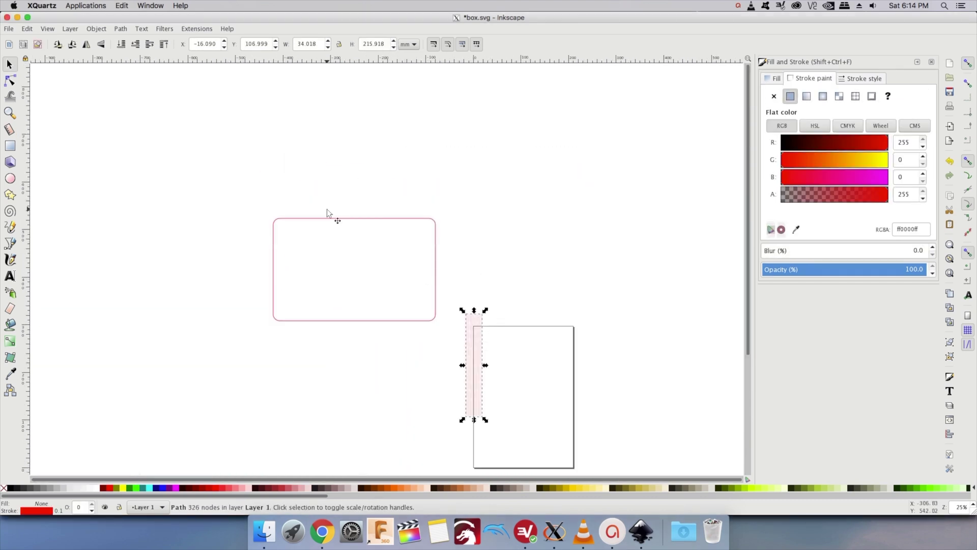
left_click(327, 213, "shift")
left_click(93, 29)
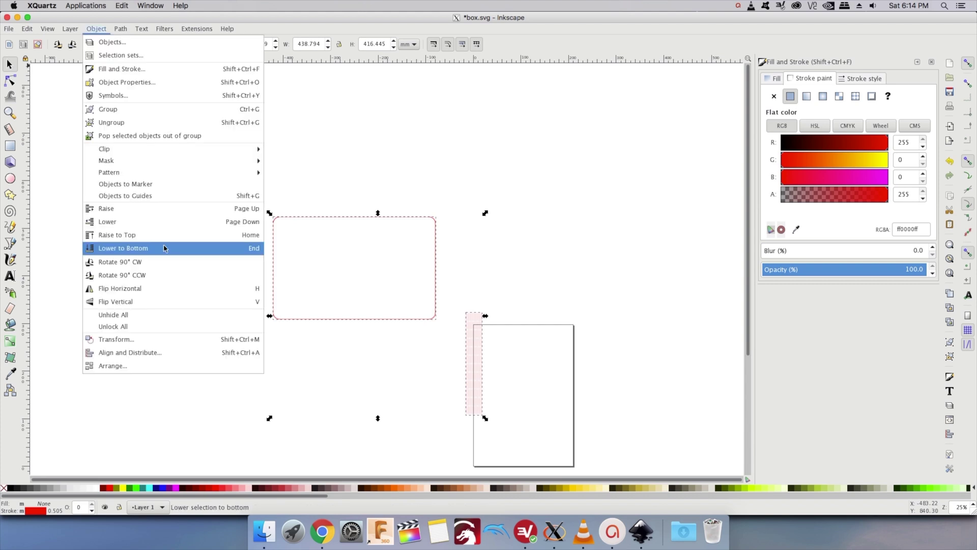
left_click(169, 351)
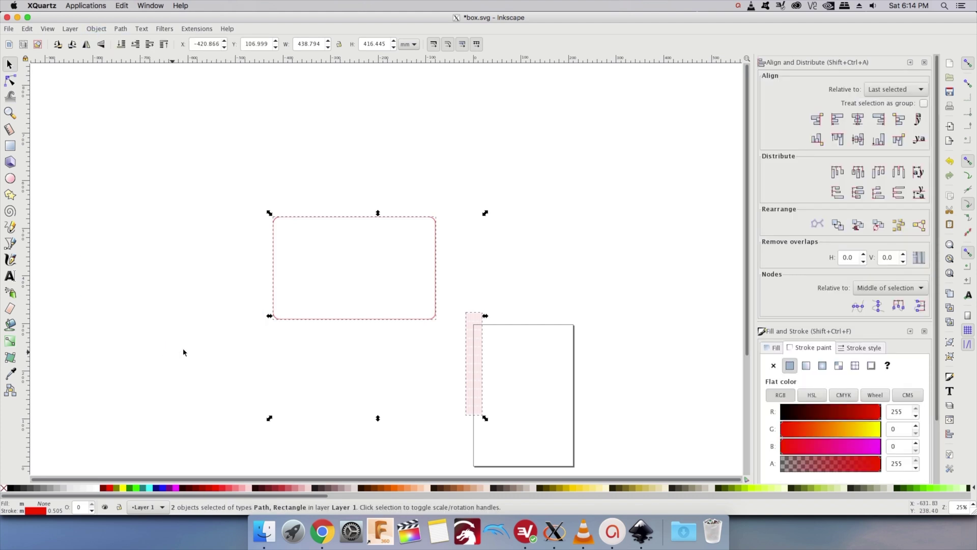
left_click(859, 122)
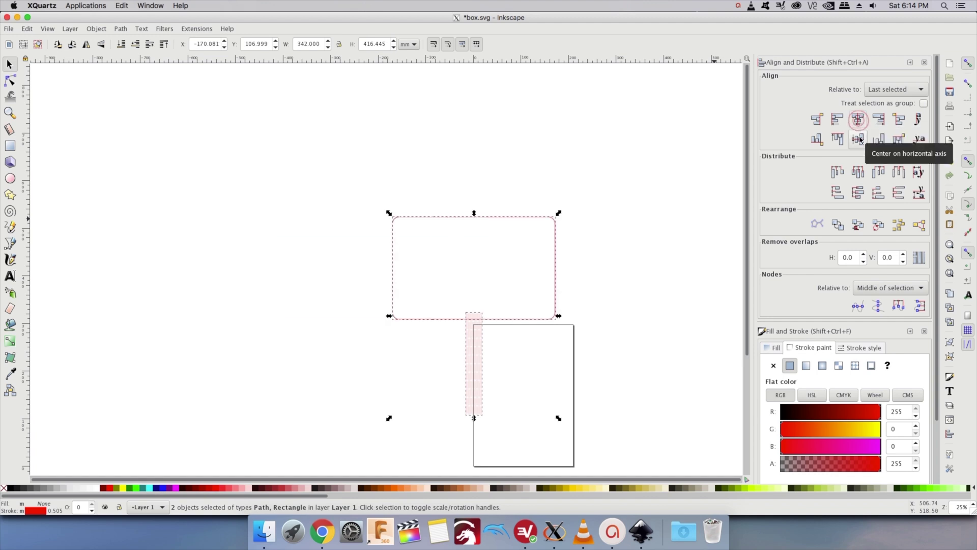
left_click(859, 140)
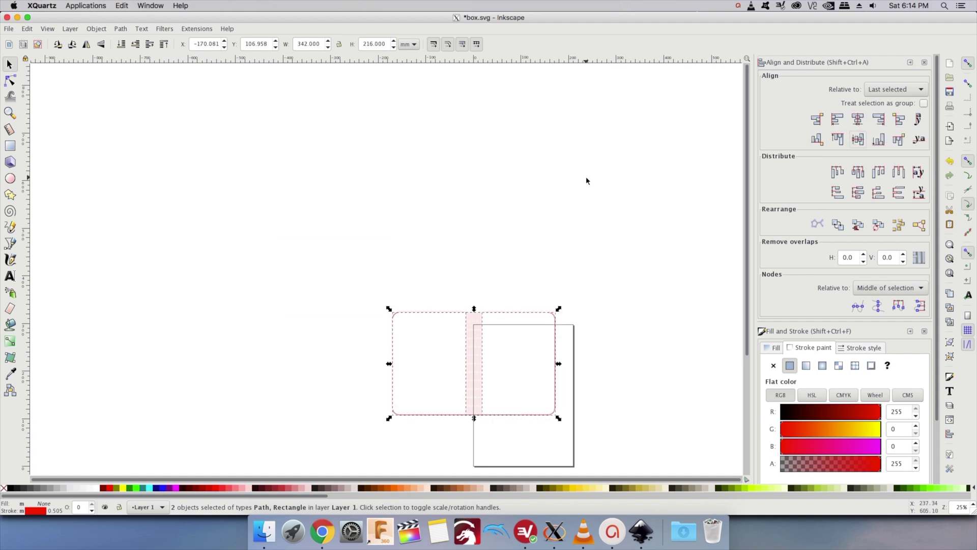
Group the hinge cuts with the cover rectangle and deselect.
left_click(96, 29)
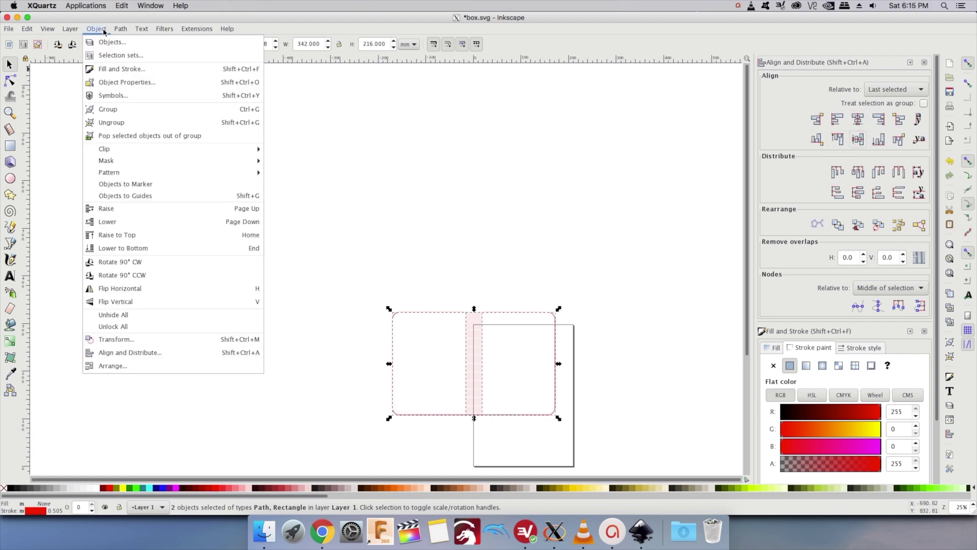
left_click(123, 114)
left_click(550, 268)
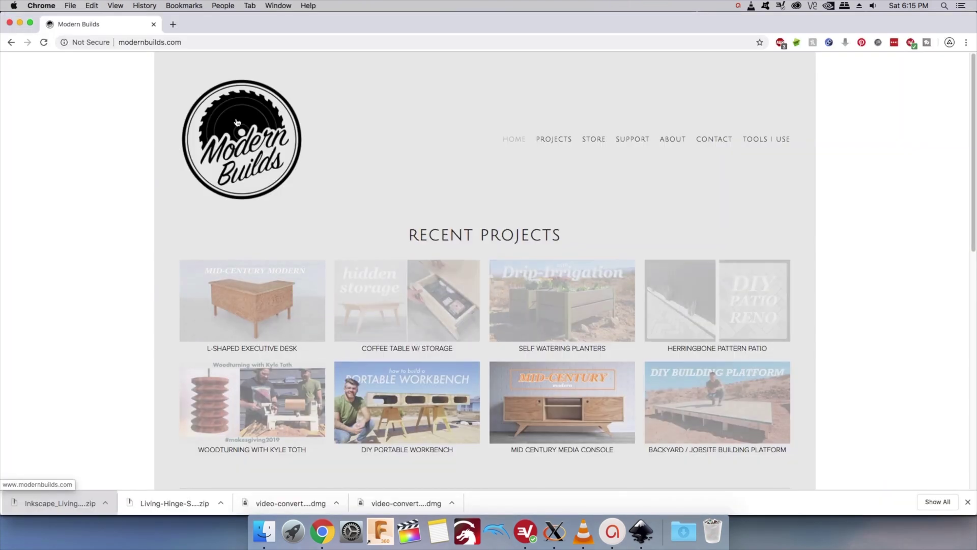
Save the Modern Builds logo image from the website with Save Image As.
right_click(239, 124)
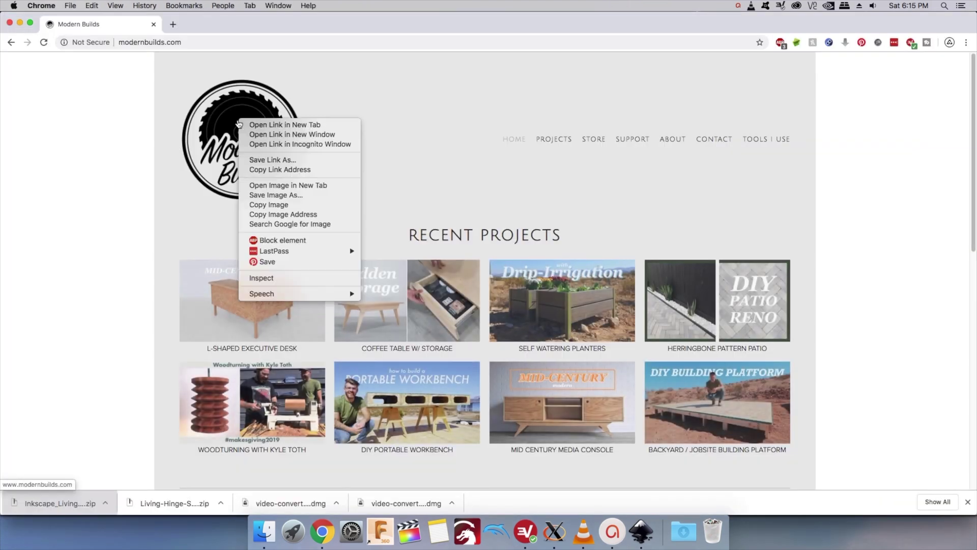
left_click(316, 195)
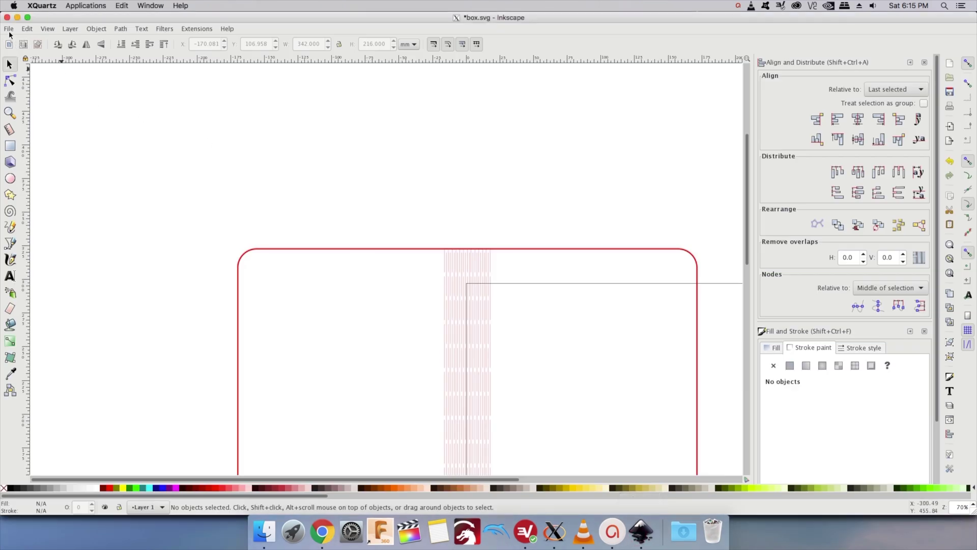
left_click(8, 30)
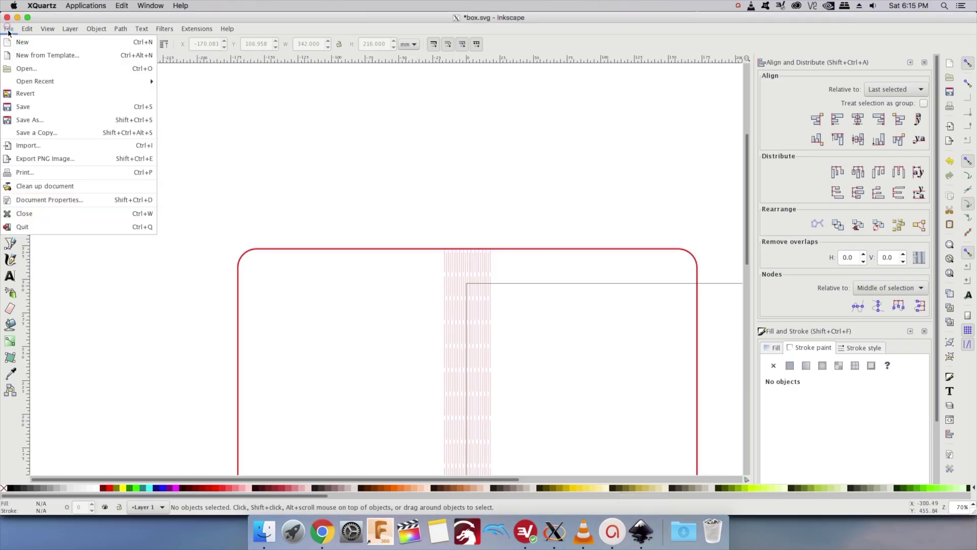
Import Logo+For+Now+black.png into the drawing and open Trace Bitmap.
left_click(79, 149)
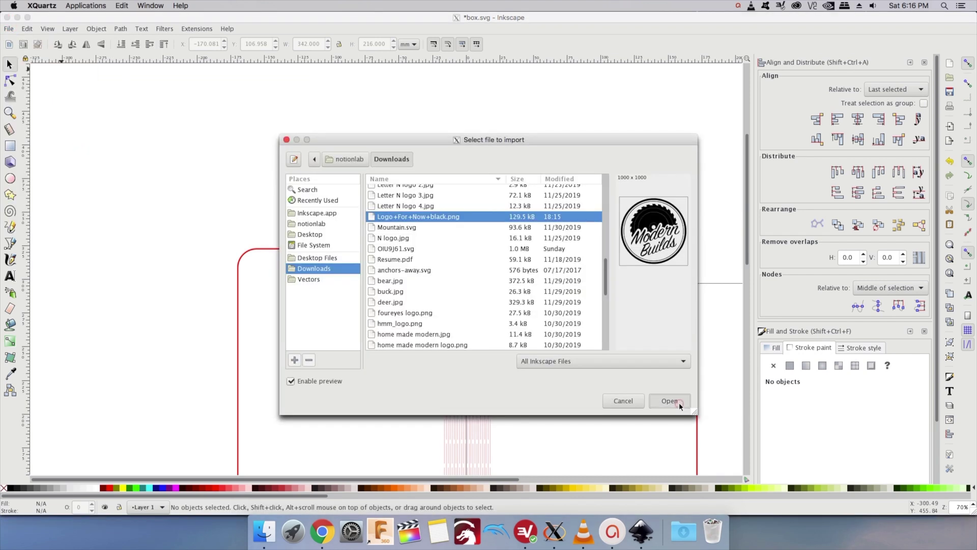
left_click(679, 401)
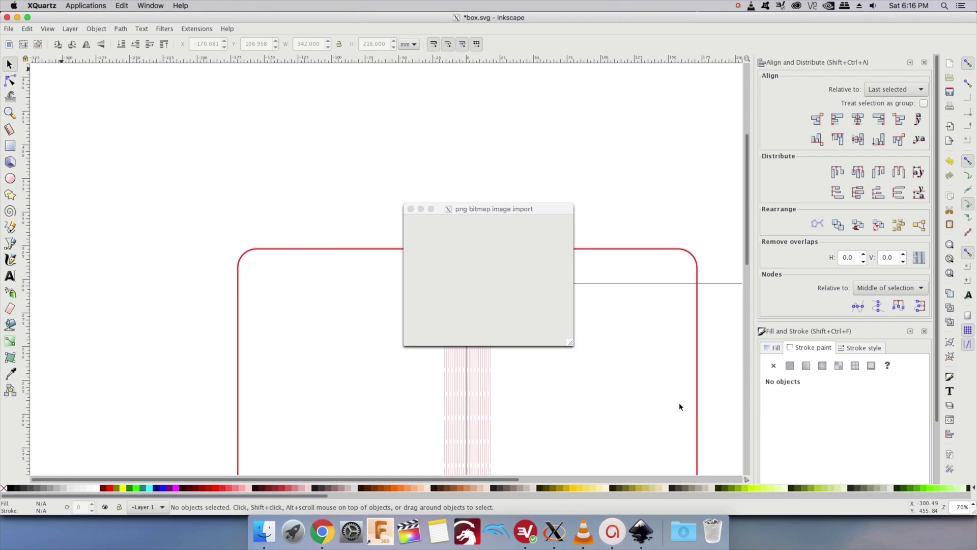
left_click(548, 335)
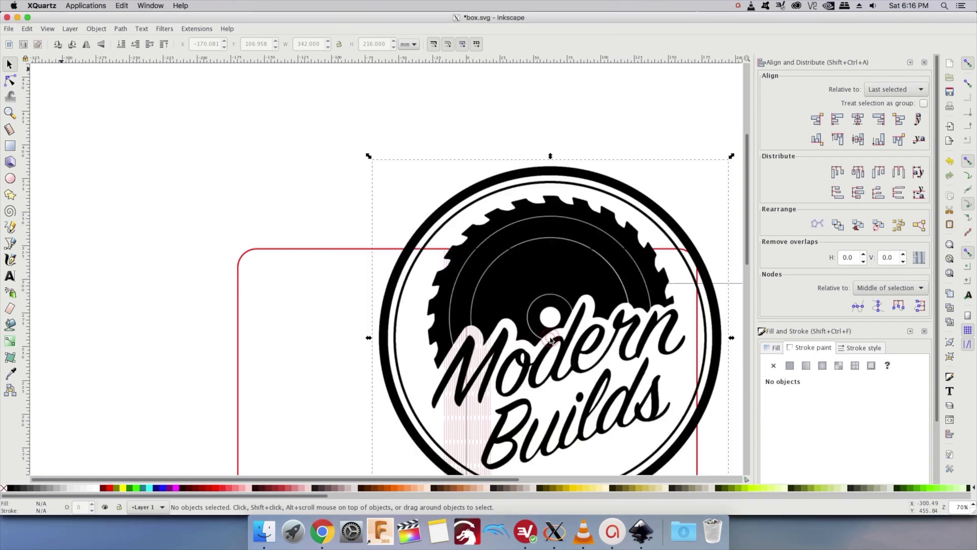
left_click(120, 29)
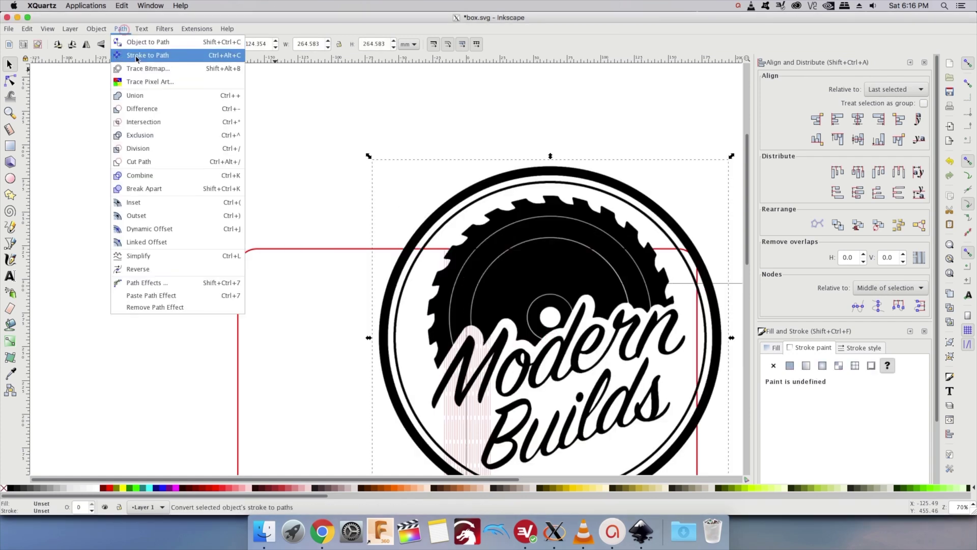
left_click(140, 72)
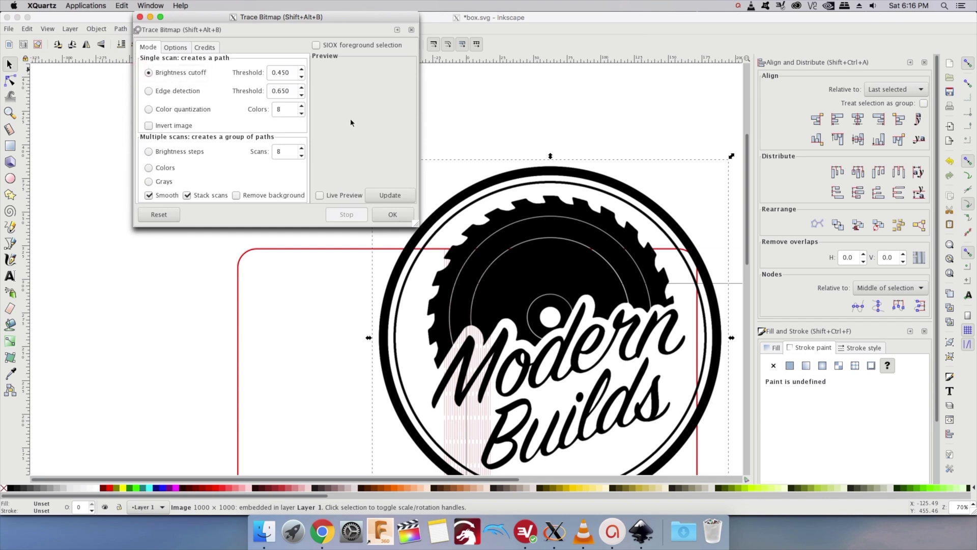
Trace the logo with Brightness cutoff and move the vector copy left of the bitmap.
left_click(407, 197)
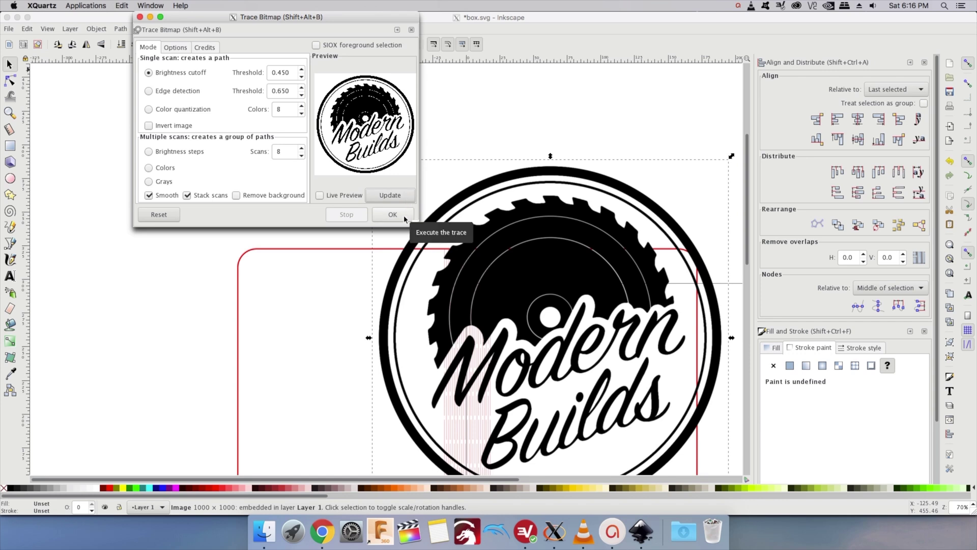
left_click(405, 219)
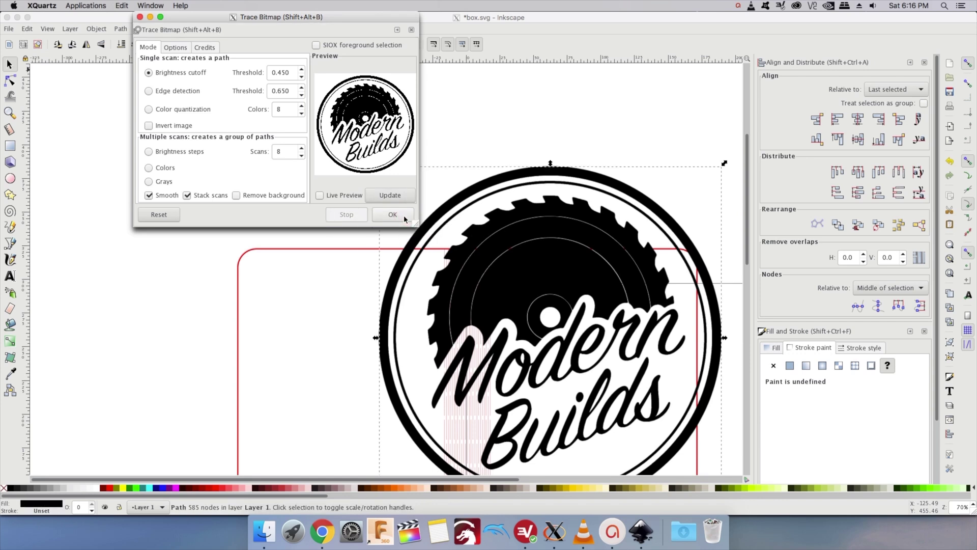
left_click(413, 31)
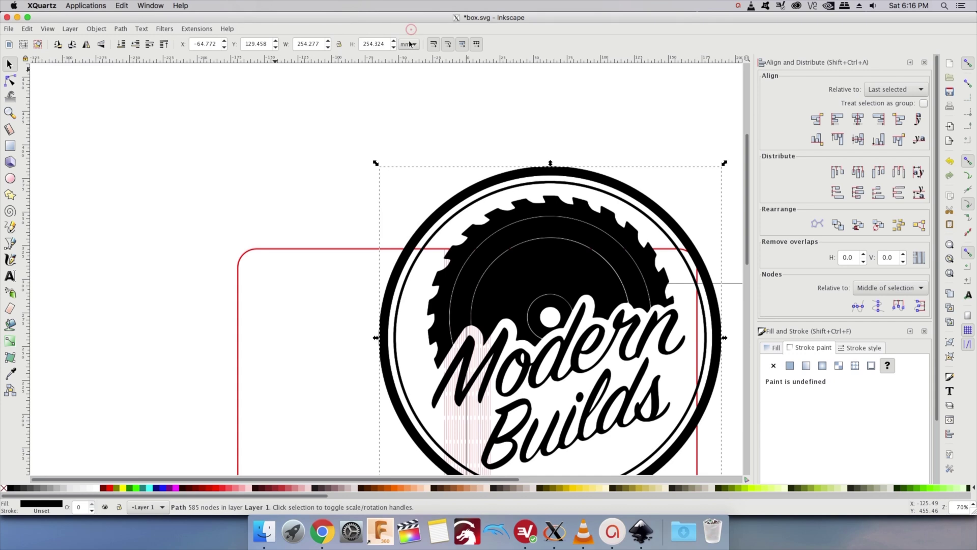
left_click_drag(546, 270, 233, 221)
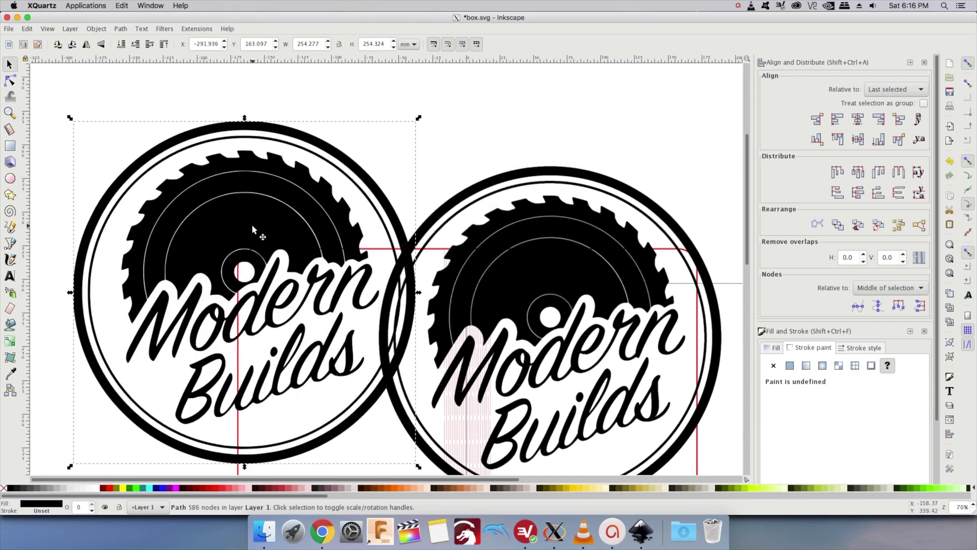
left_click_drag(267, 234, 143, 227)
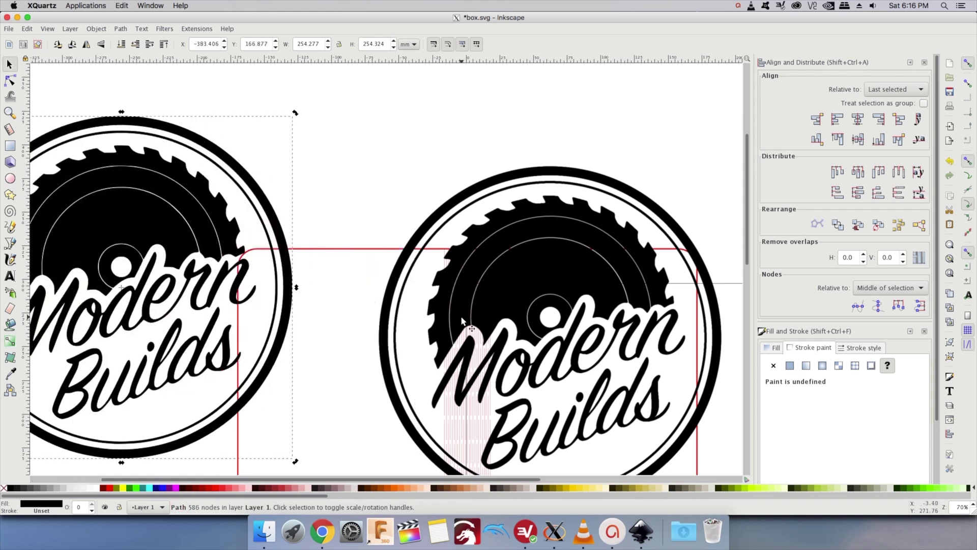
left_click(493, 294)
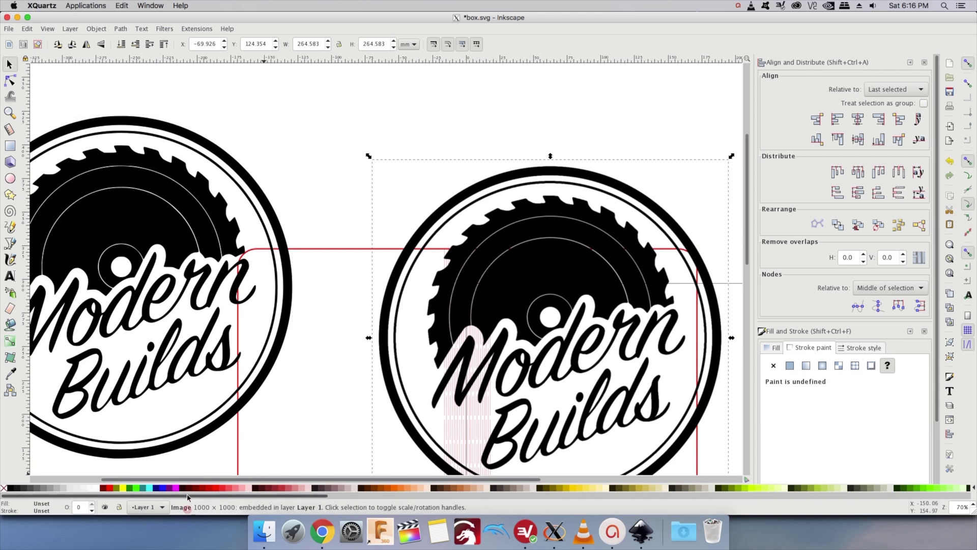
key("Tab")
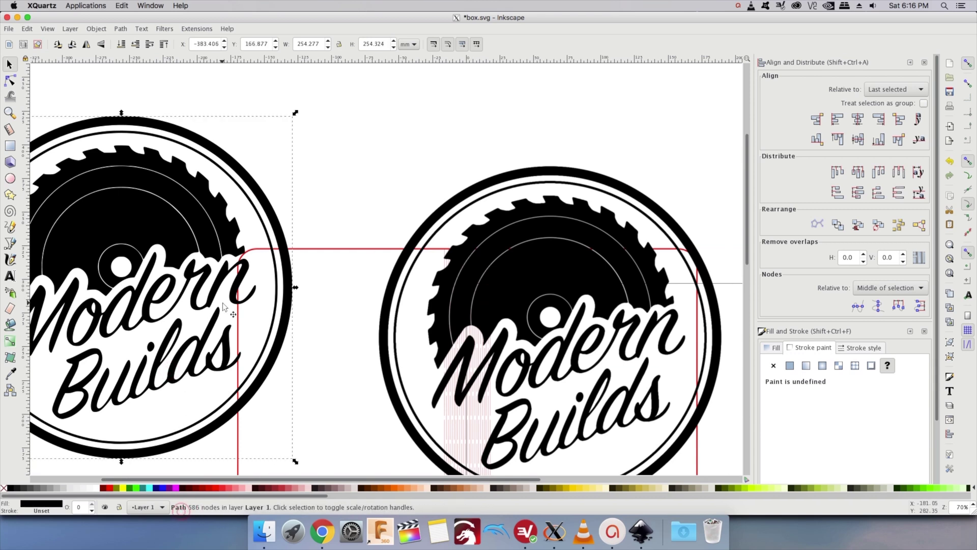
key("Tab")
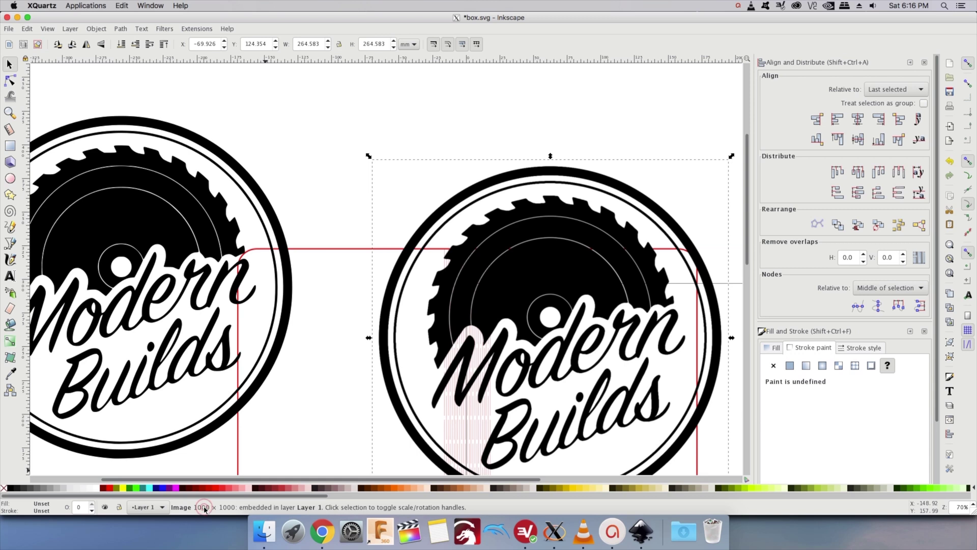
key("minus")
key("minus")
key("minus")
key("minus")
Resize the traced logo to 100 × 100 mm and place it on the cover.
key("Tab")
double_click(312, 43)
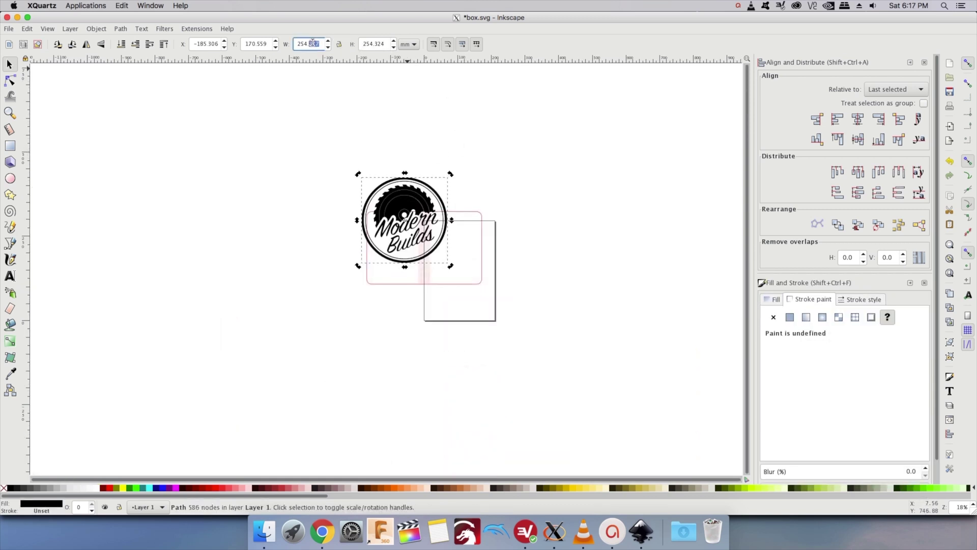
type("100")
key("Tab")
type("100")
key("Return")
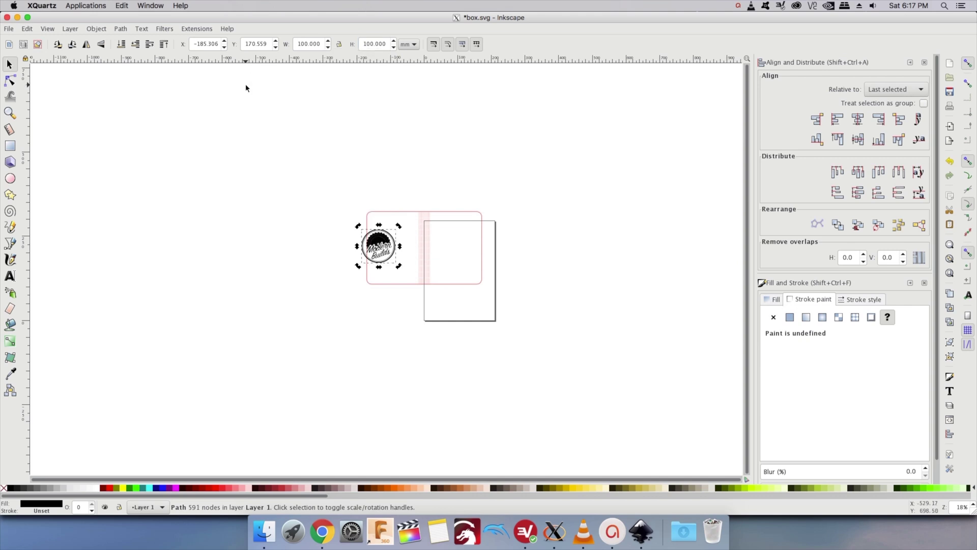
scroll(423, 282, "up", 4)
left_click_drag(275, 203, 597, 165)
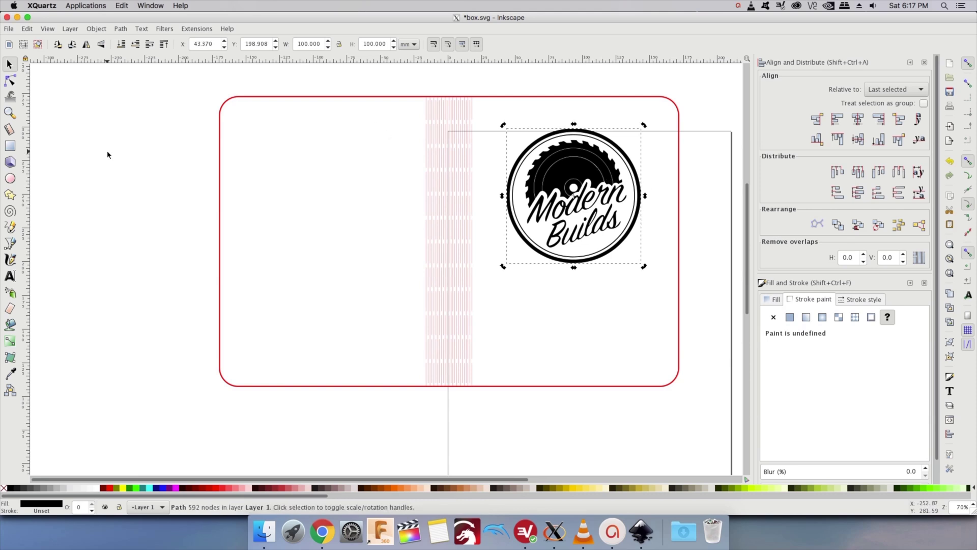
scroll(160, 87, "down", 1)
Group the cover outline with the logo, save box.svg, and launch LightBurn.
left_click_drag(143, 77, 579, 371)
left_click(96, 28)
left_click(105, 107)
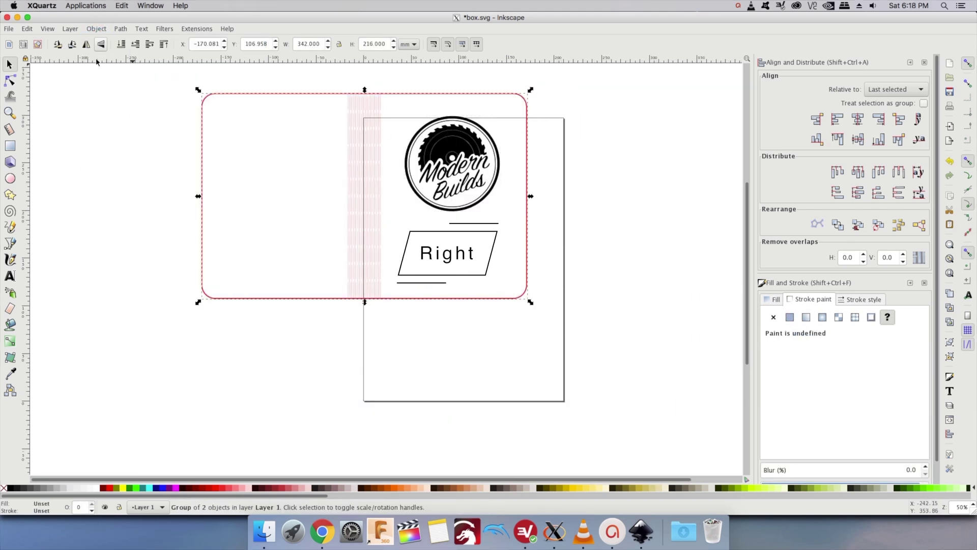
left_click(9, 29)
left_click(58, 107)
left_click(477, 537)
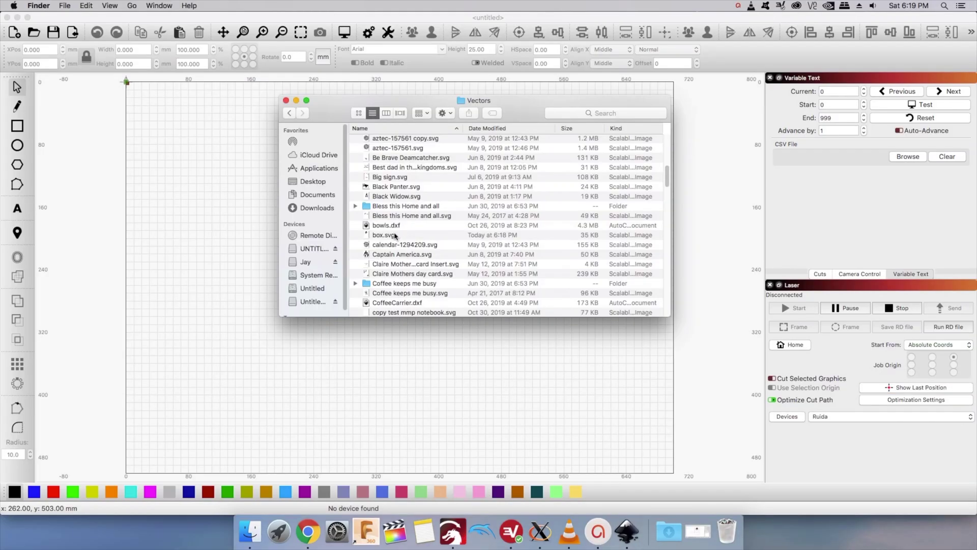
Import box.svg onto the LightBurn canvas and preview the job (12:03 estimate).
mouse_move(395, 235)
left_mouse_down()
mouse_move(227, 242)
mouse_move(388, 236)
left_mouse_up()
left_click_drag(481, 194, 476, 192)
left_click(569, 226)
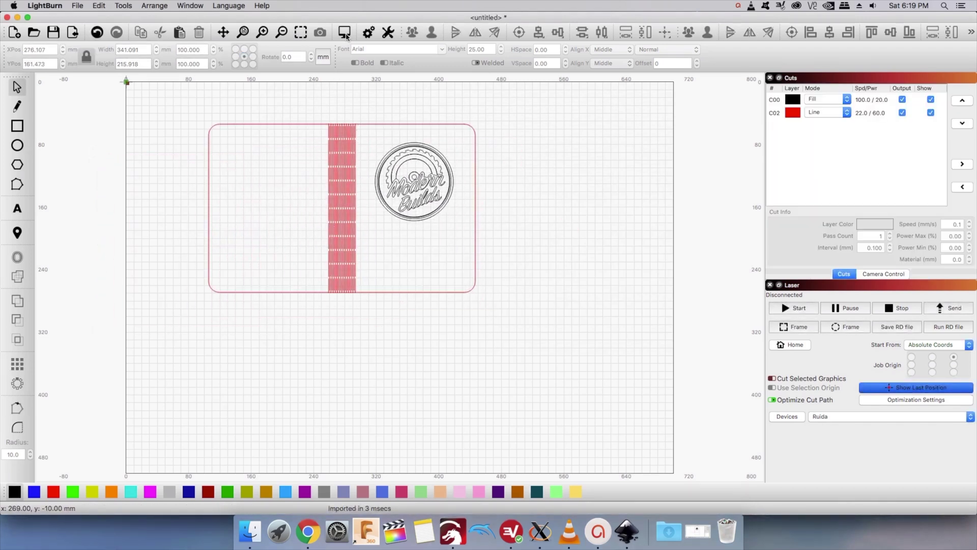
left_click(345, 32)
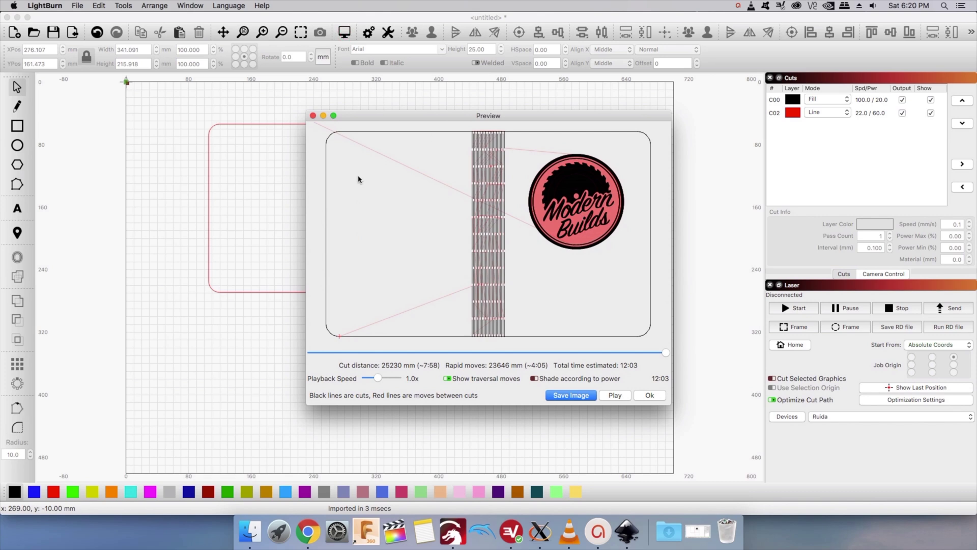
left_click(314, 116)
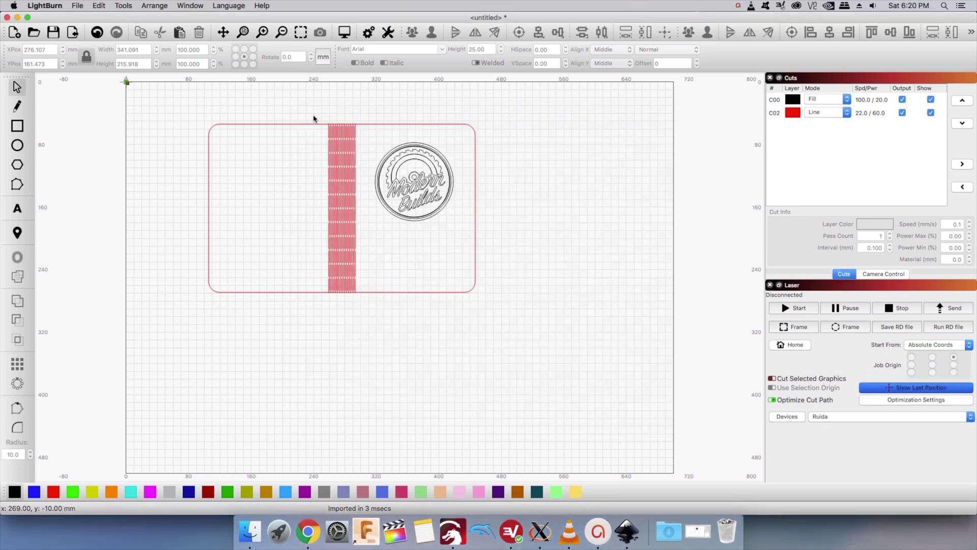
Ungroup the design and move the logo's gear outline onto the red C02 layer.
left_click(154, 5)
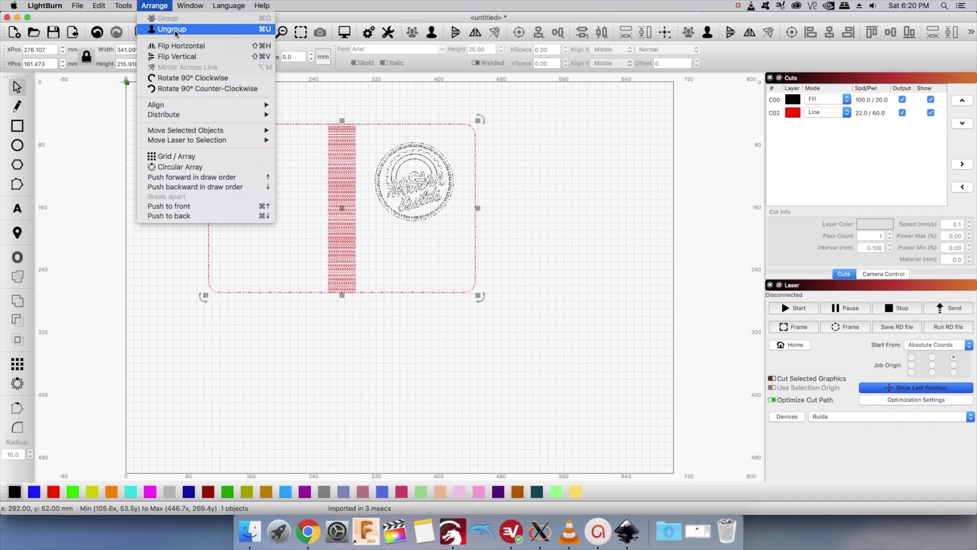
left_click(173, 29)
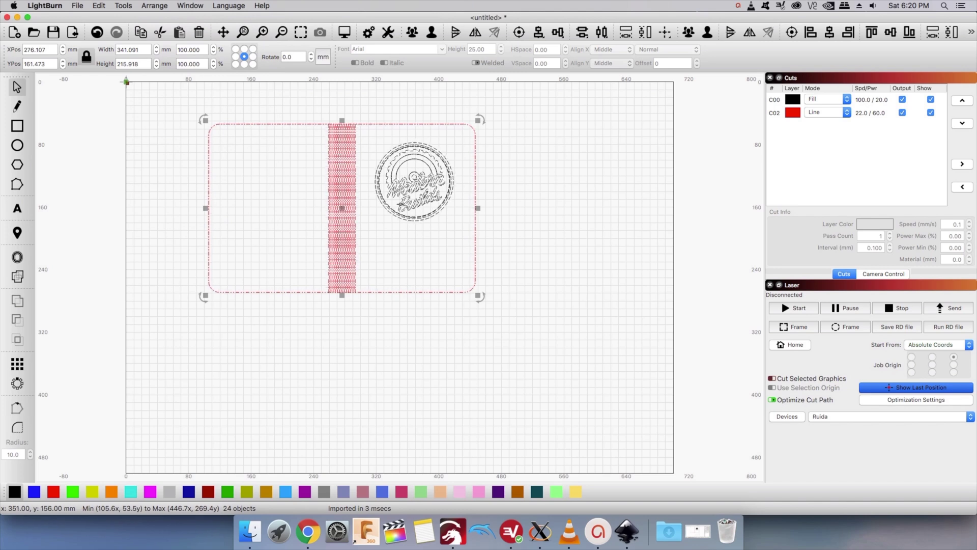
scroll(410, 147, "up", 5)
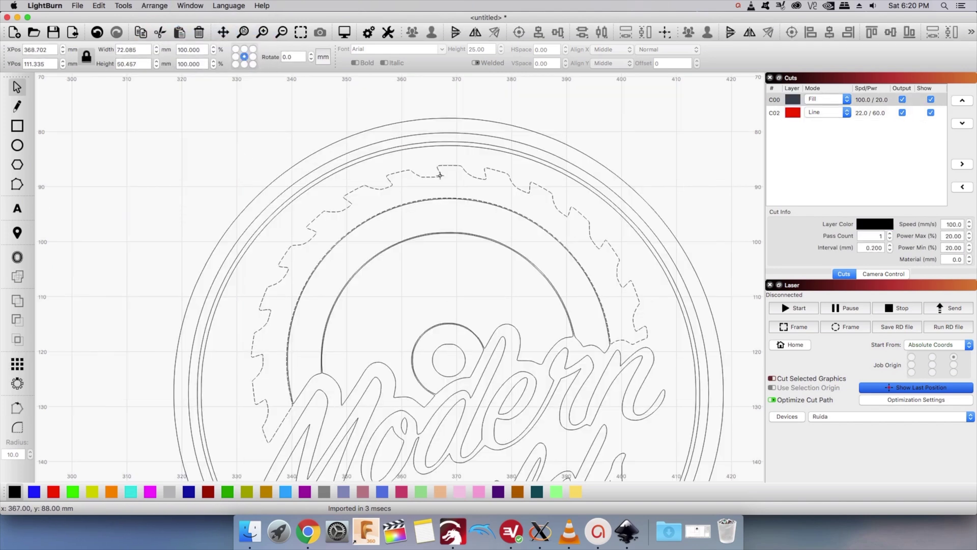
left_click(439, 173)
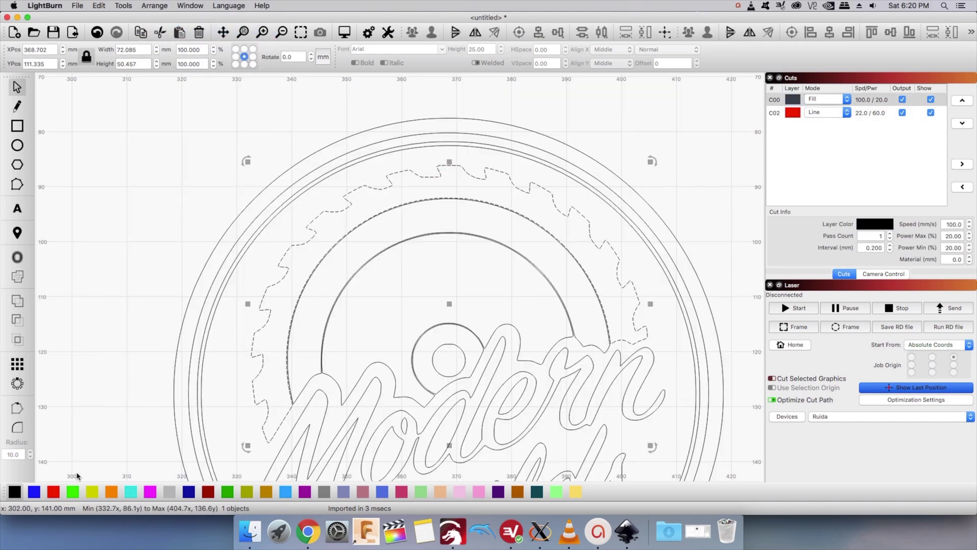
left_click(54, 491)
scroll(145, 316, "down", 3)
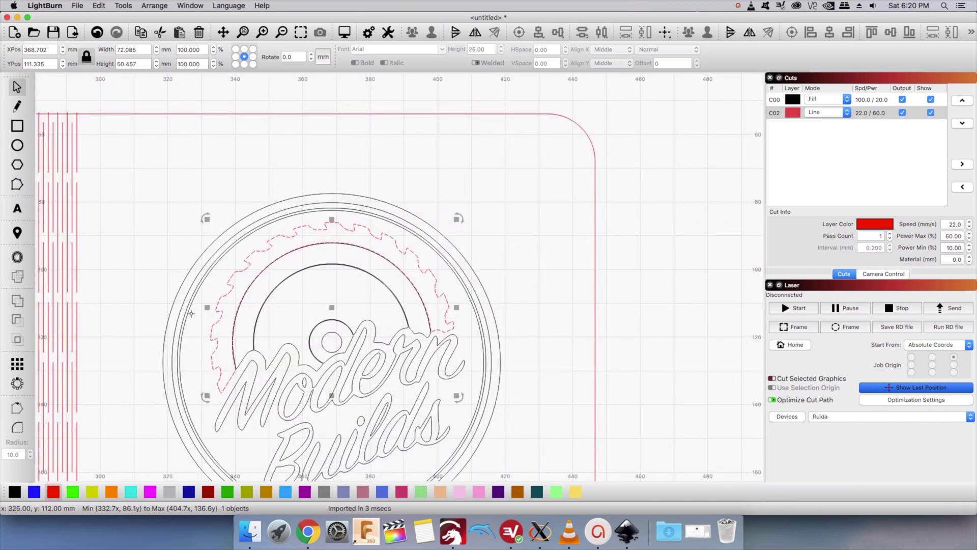
Enlarge the logo's centre circle to about 13 mm and assign it to C02.
left_click(335, 333)
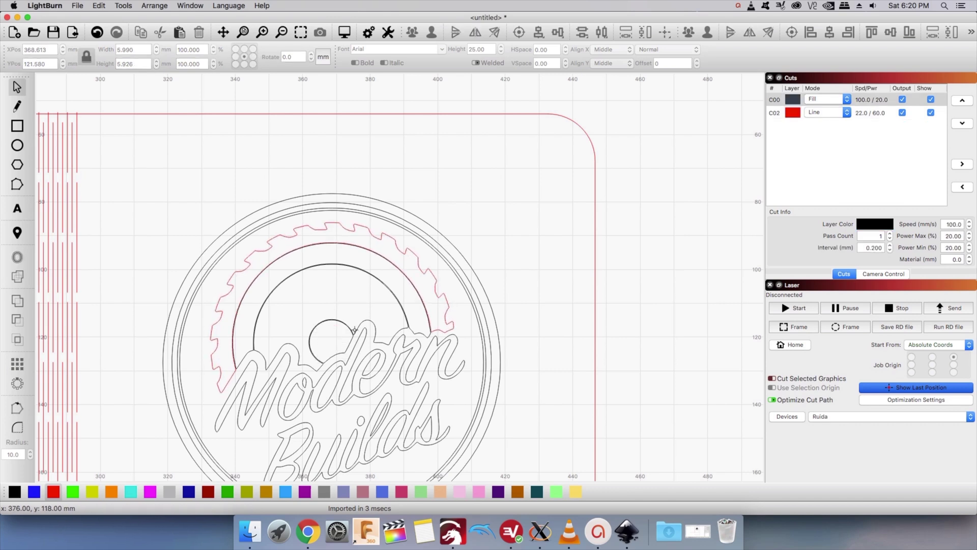
left_click_drag(319, 329, 297, 297)
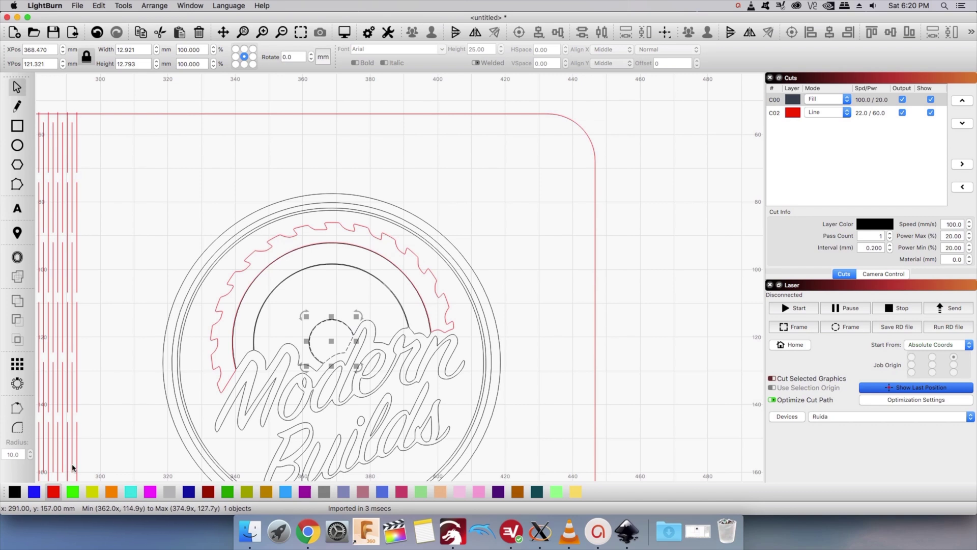
left_click(54, 491)
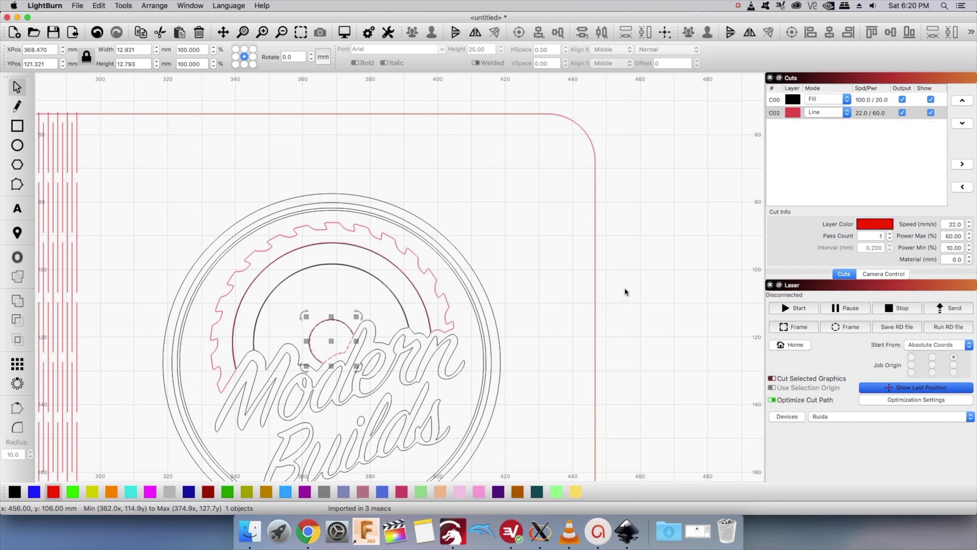
scroll(589, 331, "down", 5)
left_click(589, 331)
key("super+a")
left_click(154, 6)
Group all design objects into one and preview the job, now estimated at 29:56.
left_click(163, 15)
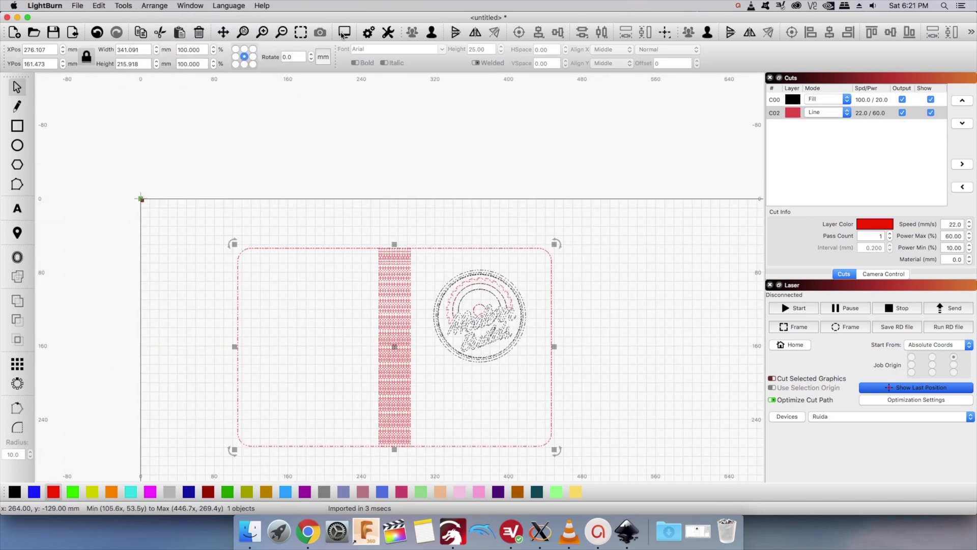
left_click(344, 32)
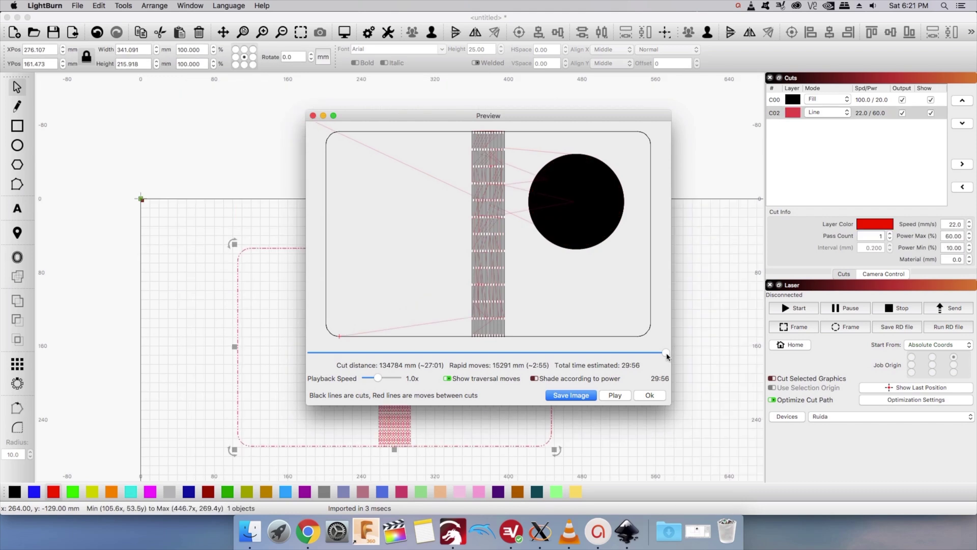
mouse_move(666, 352)
left_mouse_down()
mouse_move(329, 353)
mouse_move(667, 356)
left_mouse_up()
left_click(313, 115)
left_click(554, 433)
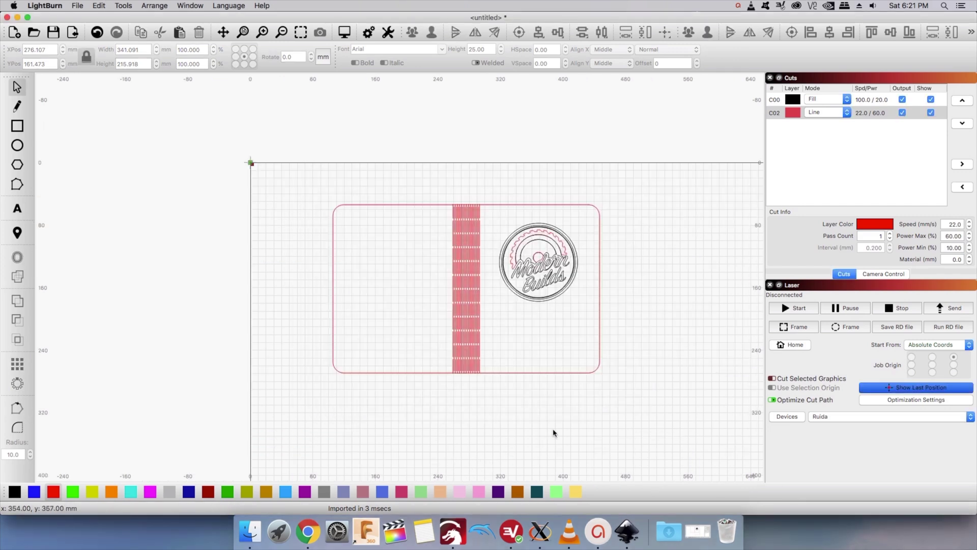
Turn off output for the C02 cut layer and preview the engrave-only job.
left_click(903, 113)
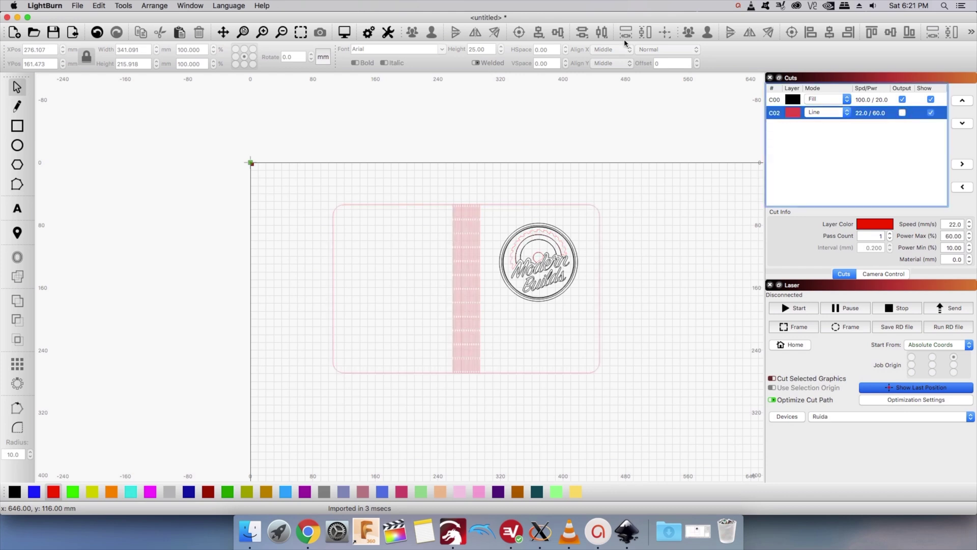
left_click(345, 33)
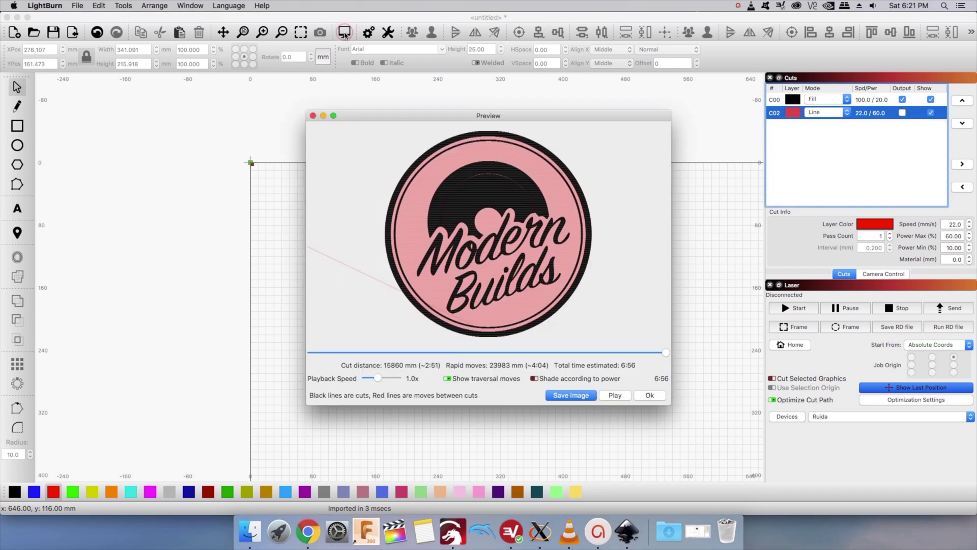
left_click_drag(669, 358, 711, 366)
left_click(313, 116)
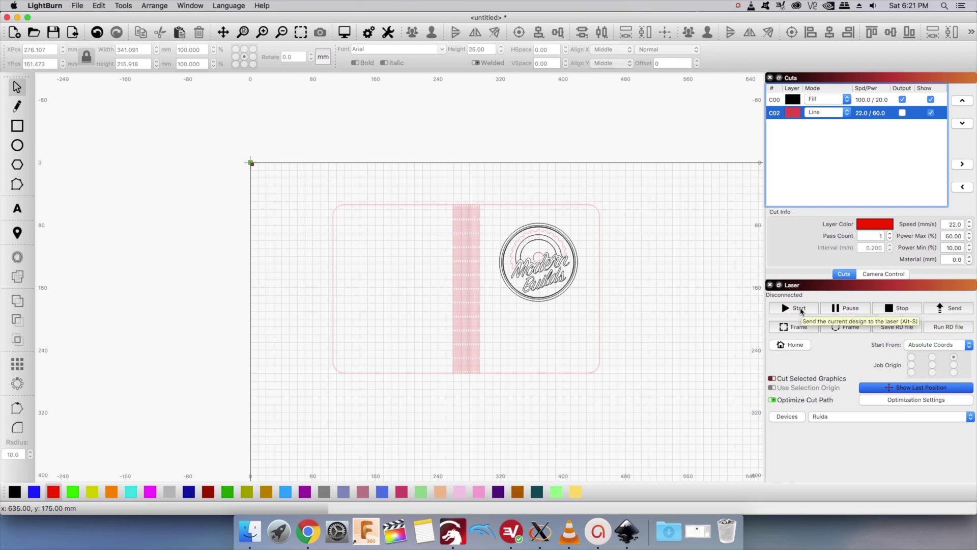
Re-enable C02 output, disable C00 output, and preview the cut-only job at 5:26.
left_click(903, 113)
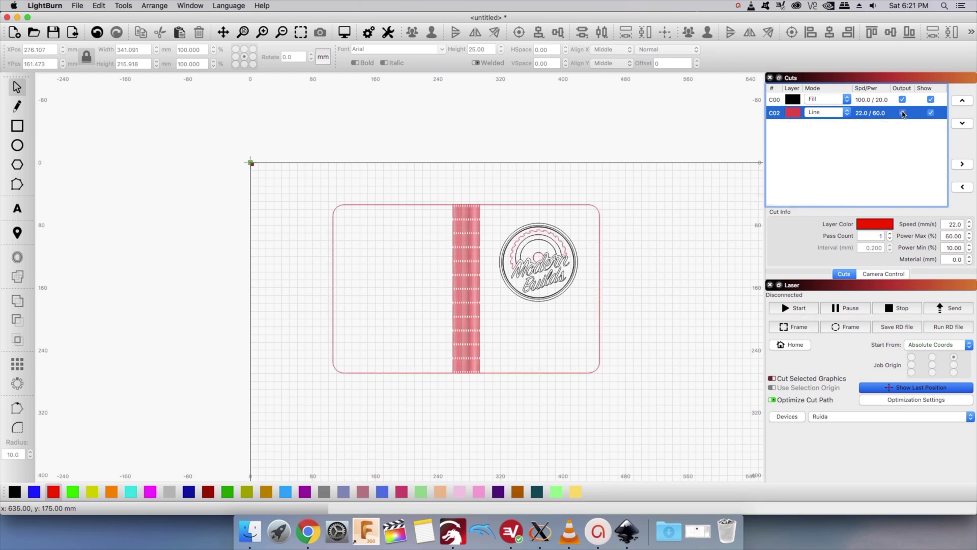
left_click(903, 100)
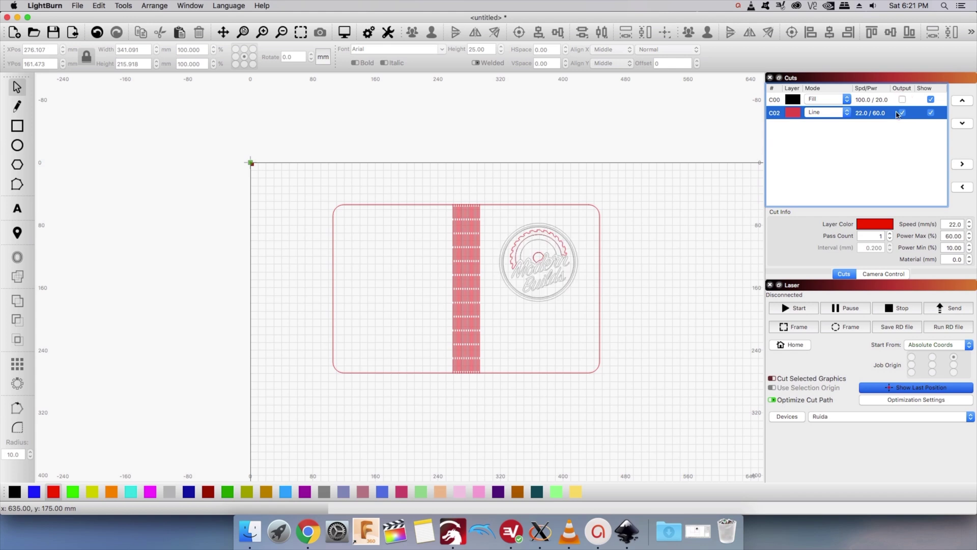
left_click(344, 32)
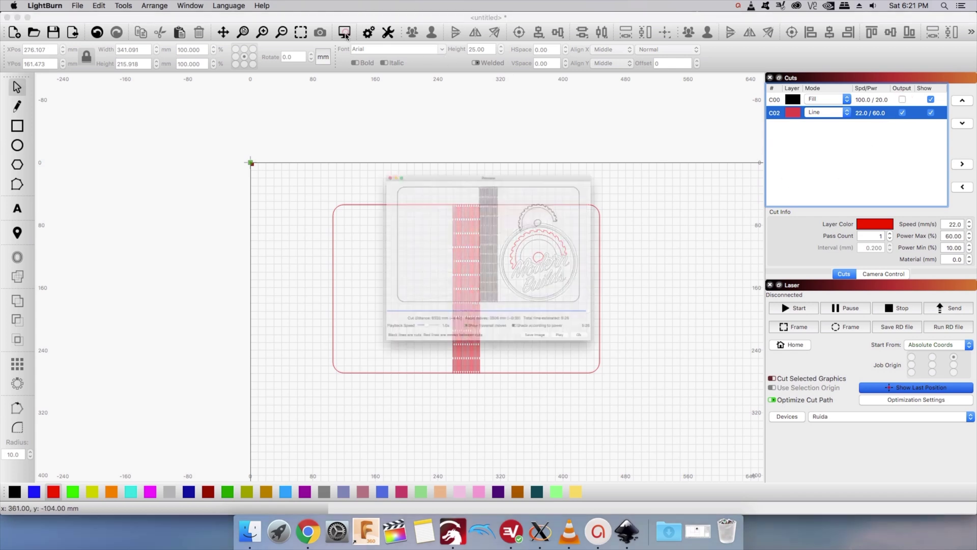
mouse_move(669, 357)
left_mouse_down()
mouse_move(509, 355)
mouse_move(667, 362)
left_mouse_up()
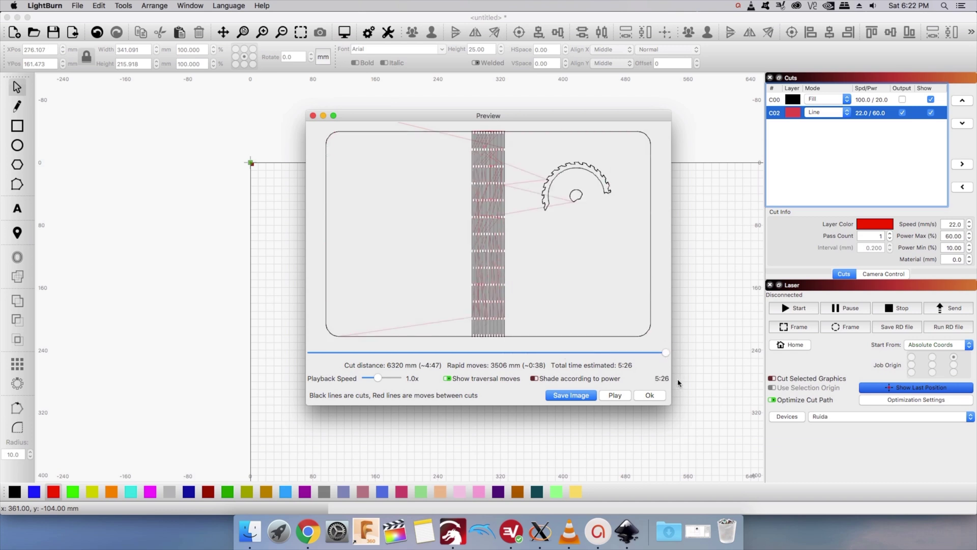
Set the C00 fill layer speed to 200 mm/s, then bring up the C02 layer's cut settings.
left_click(663, 398)
double_click(869, 99)
type("200")
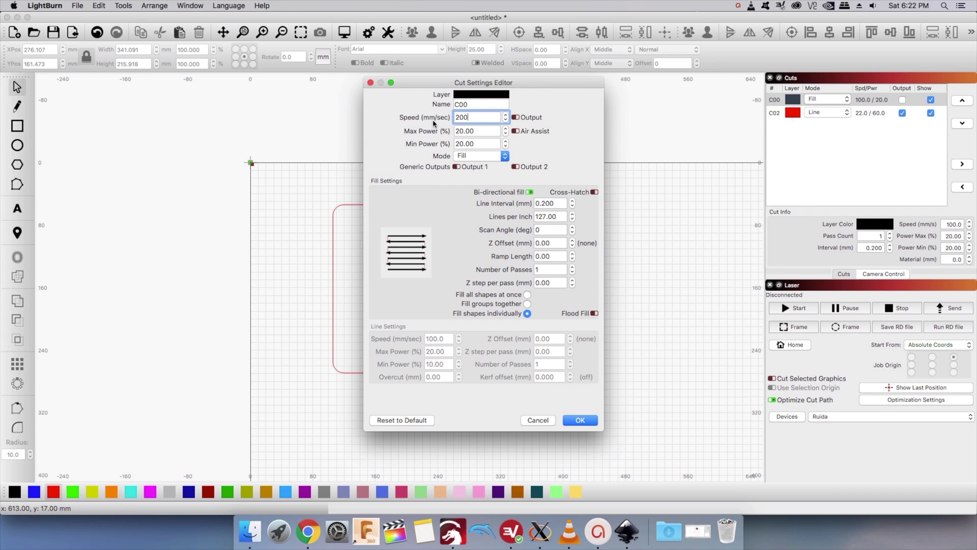
key("Tab")
key("Tab")
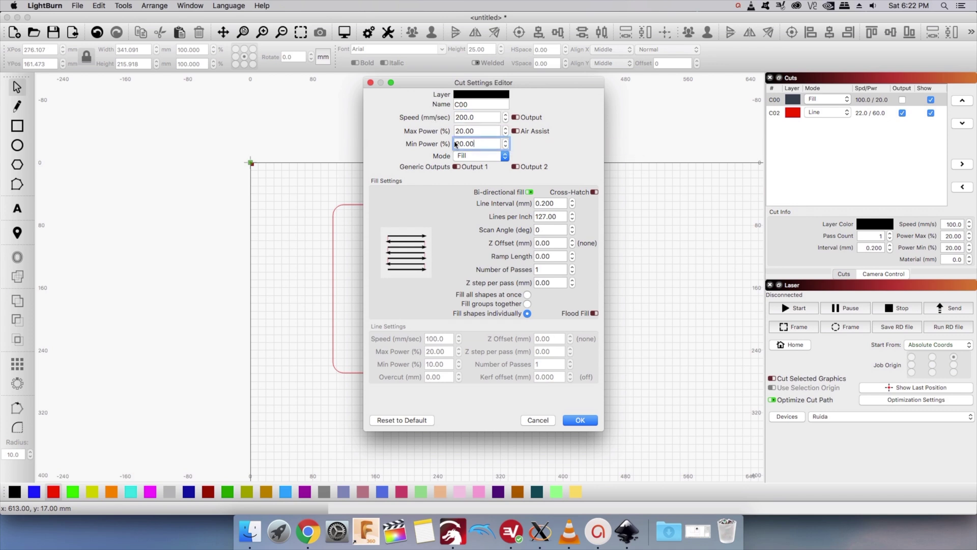
key("Return")
double_click(869, 113)
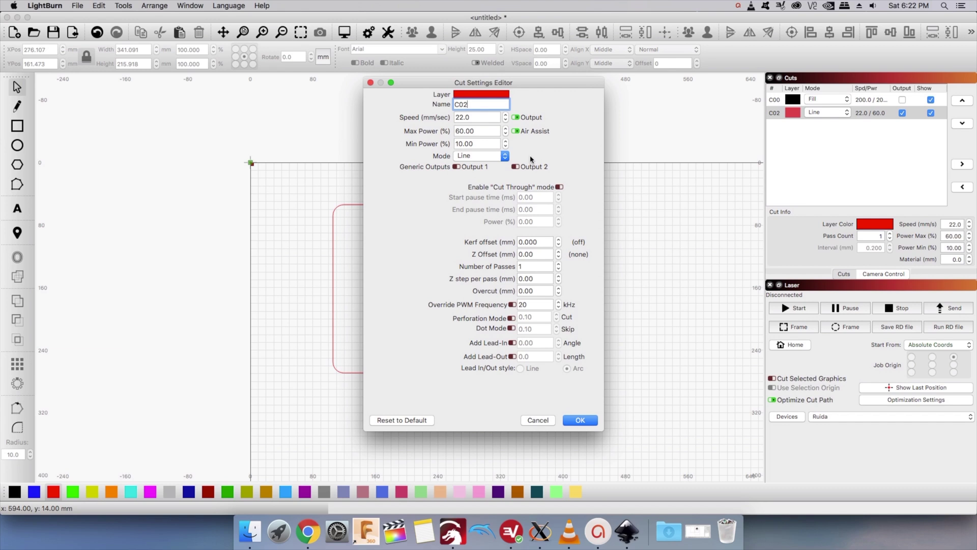
left_click(580, 420)
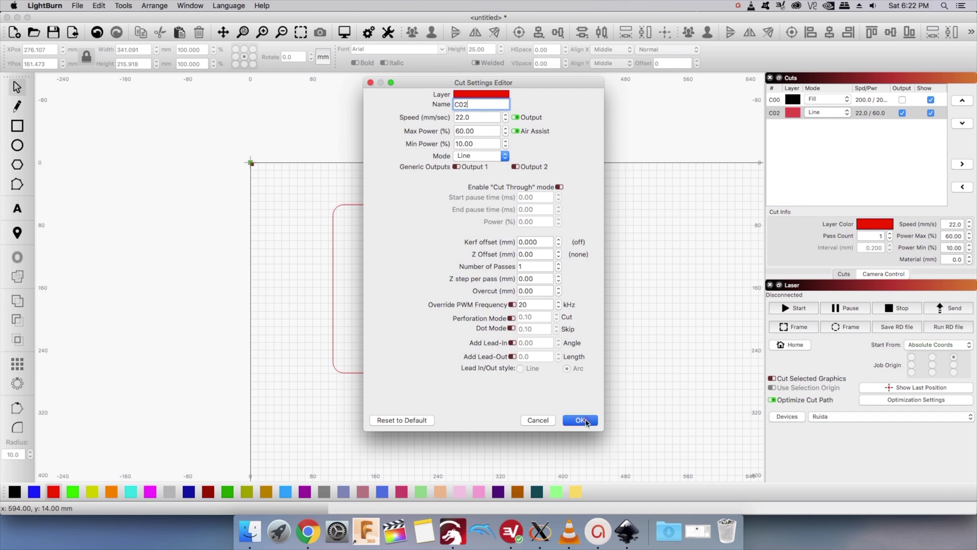